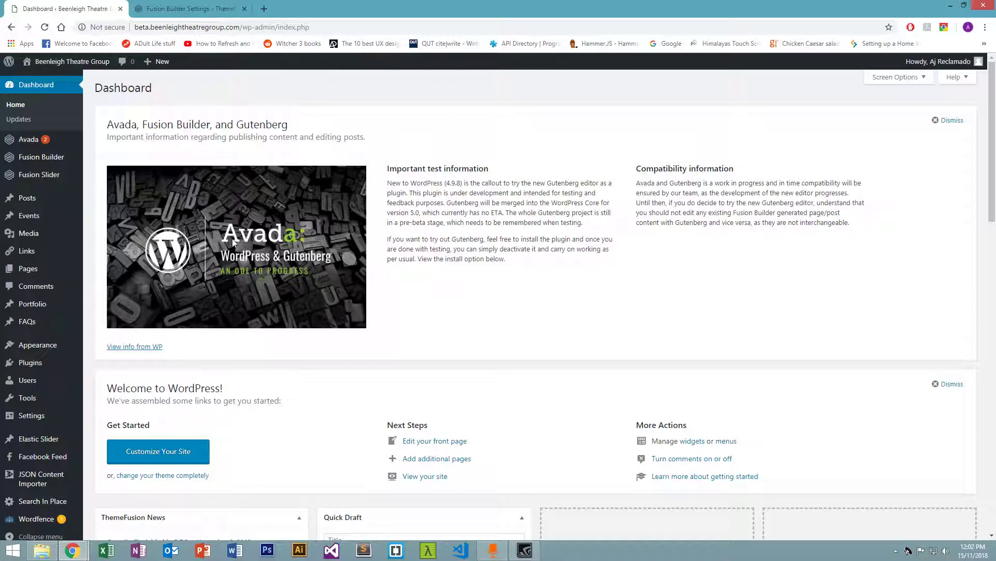
Step: Open the Fusion Builder settings and go to the Fusion Element Theme Options
mouse_move(61, 161)
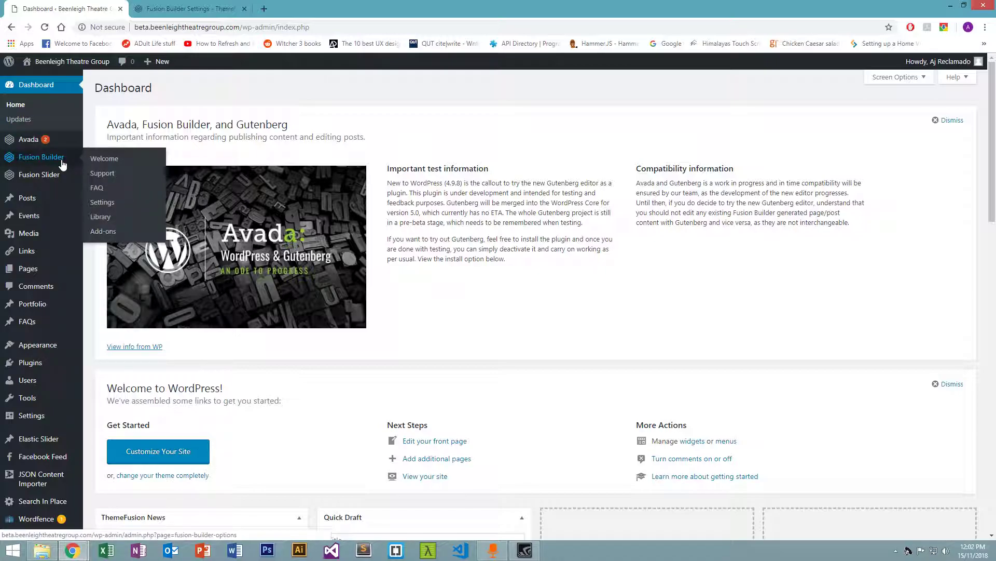
click(121, 207)
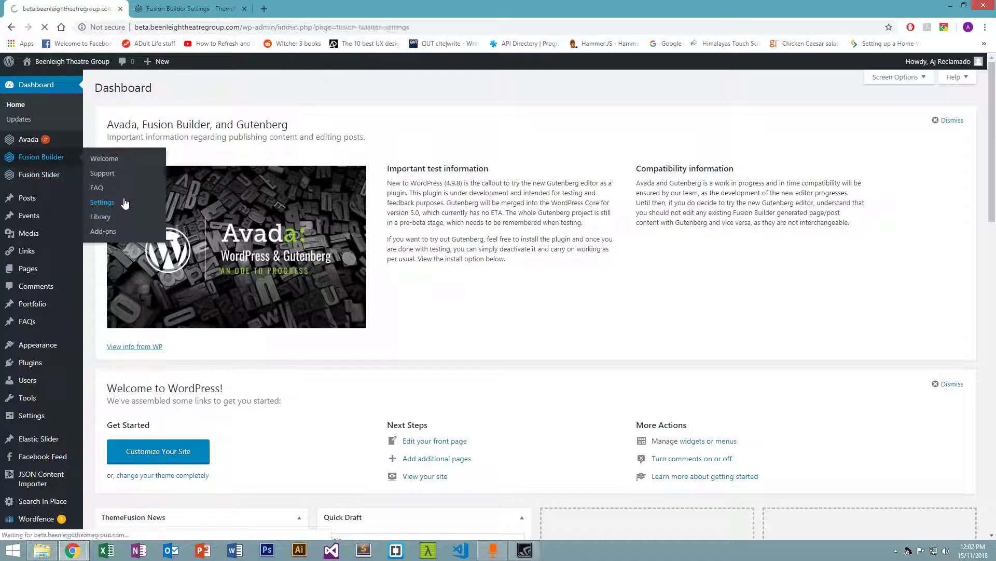
scroll(418, 289, down, 1)
scroll(418, 289, up, 2)
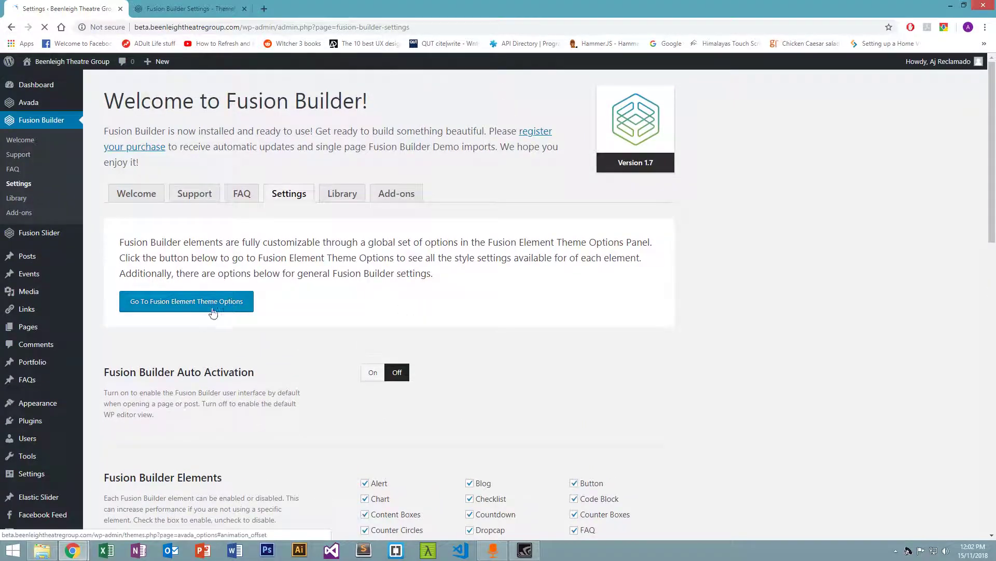
click(197, 308)
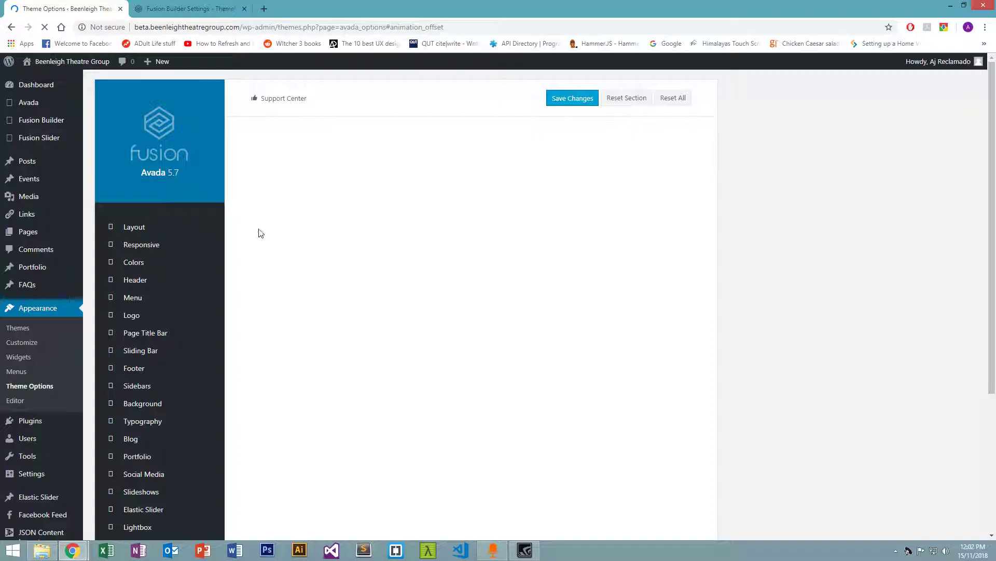
scroll(244, 244, down, 1)
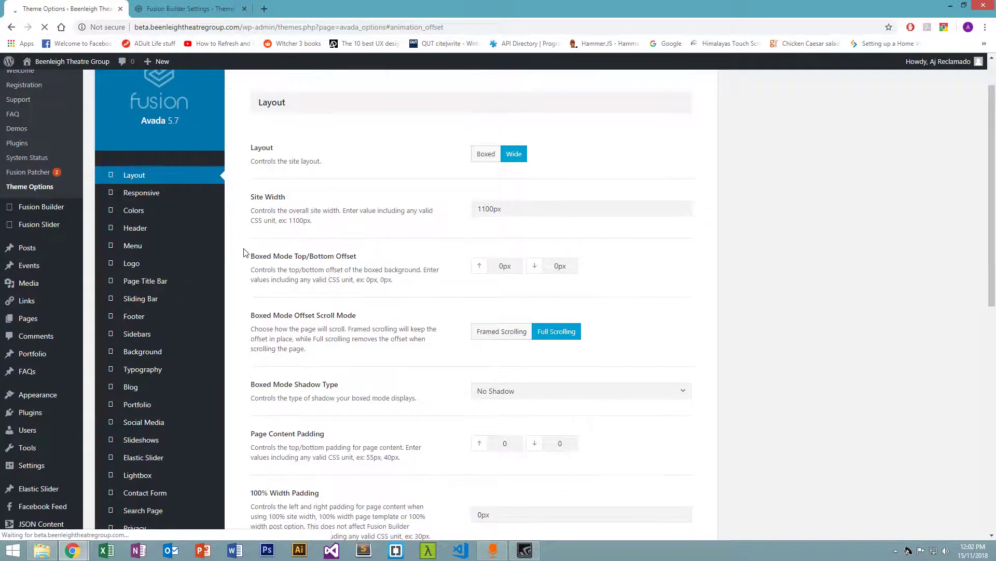
scroll(238, 263, up, 1)
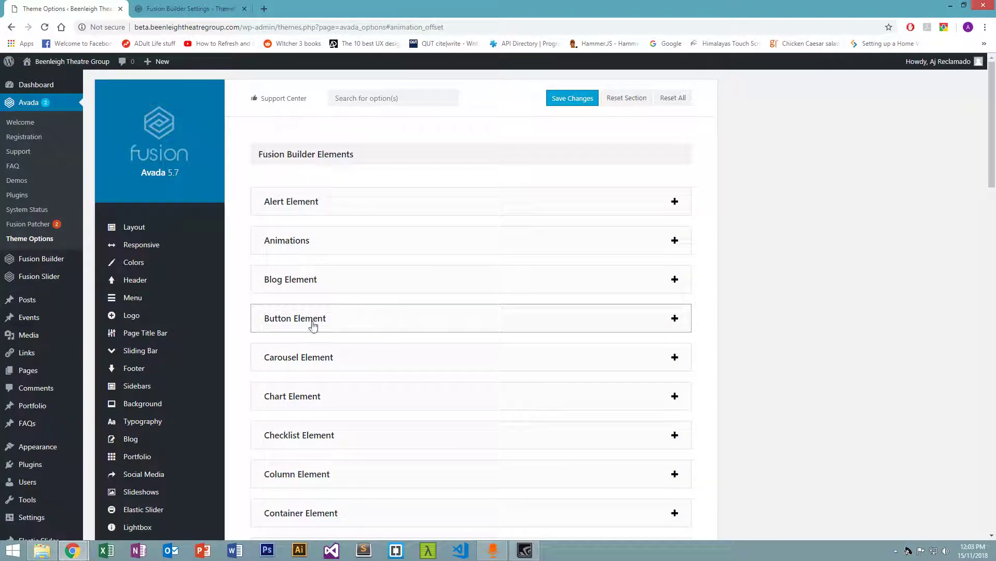
Step: Consult the Theme Fusion documentation page on Fusion Builder Settings, then return to the Theme Options
mouse_move(171, 278)
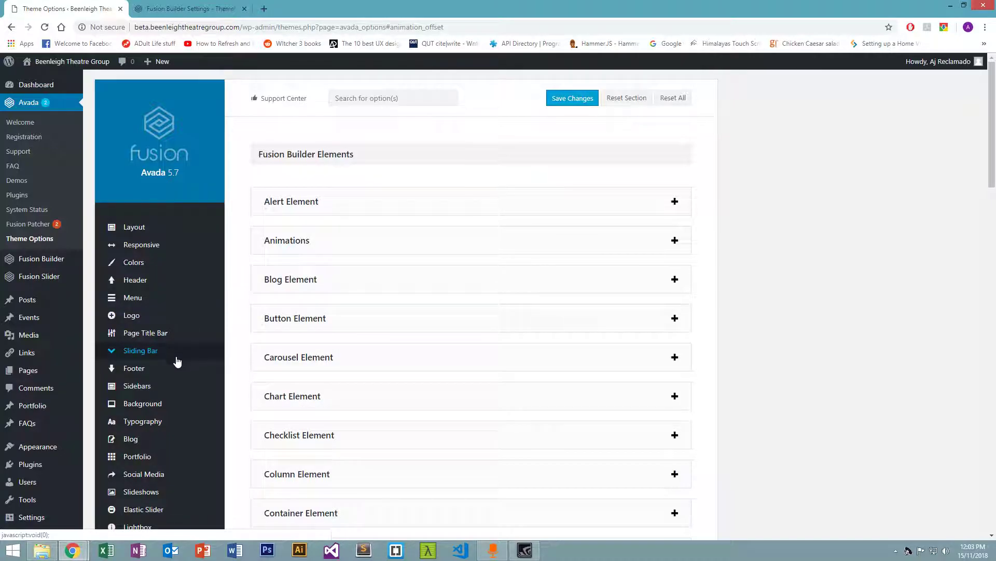
mouse_move(156, 461)
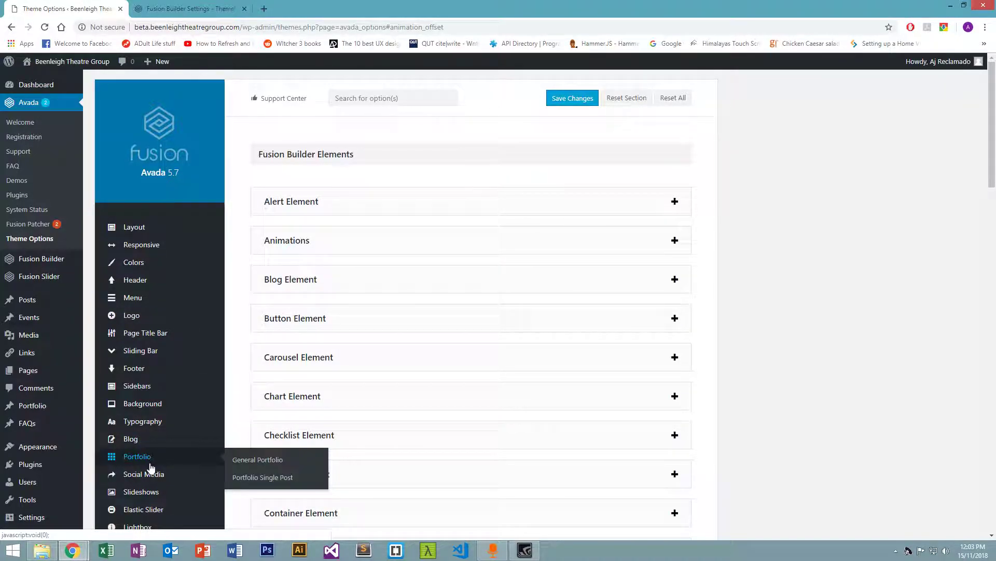
click(200, 10)
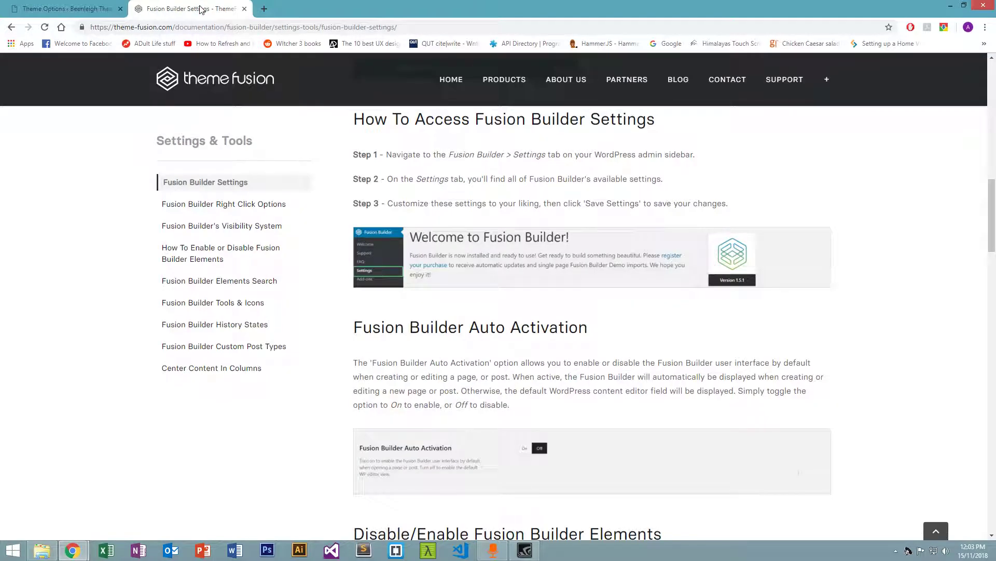
scroll(383, 297, up, 10)
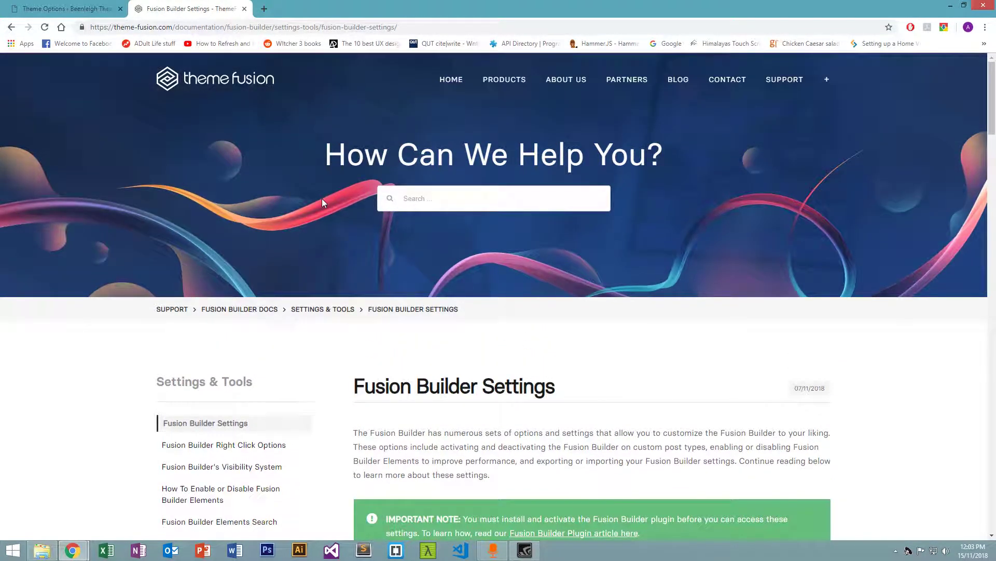
click(101, 7)
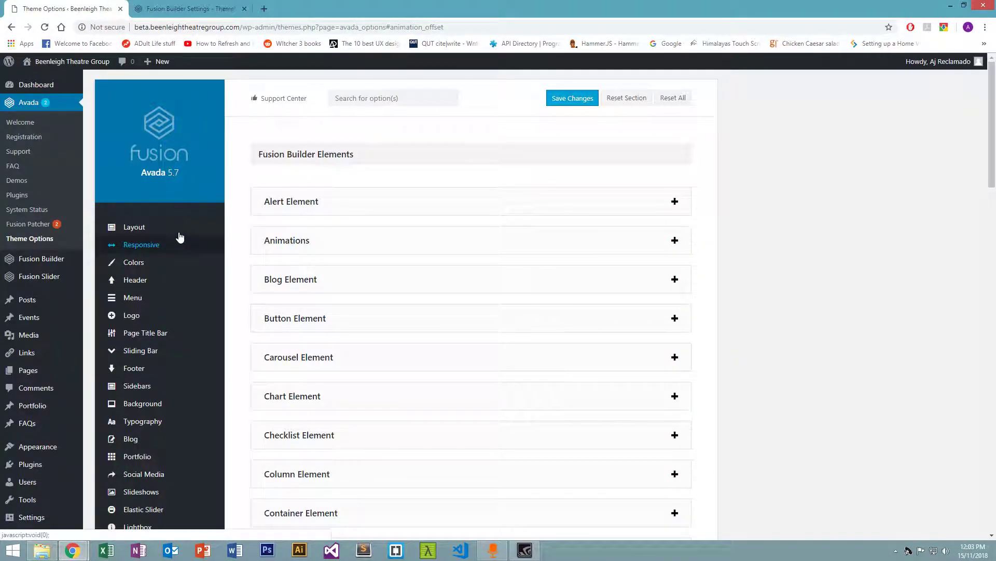
Step: Examine the theme's Main Menu settings and the Mobile Menu settings down to the typography section
click(186, 299)
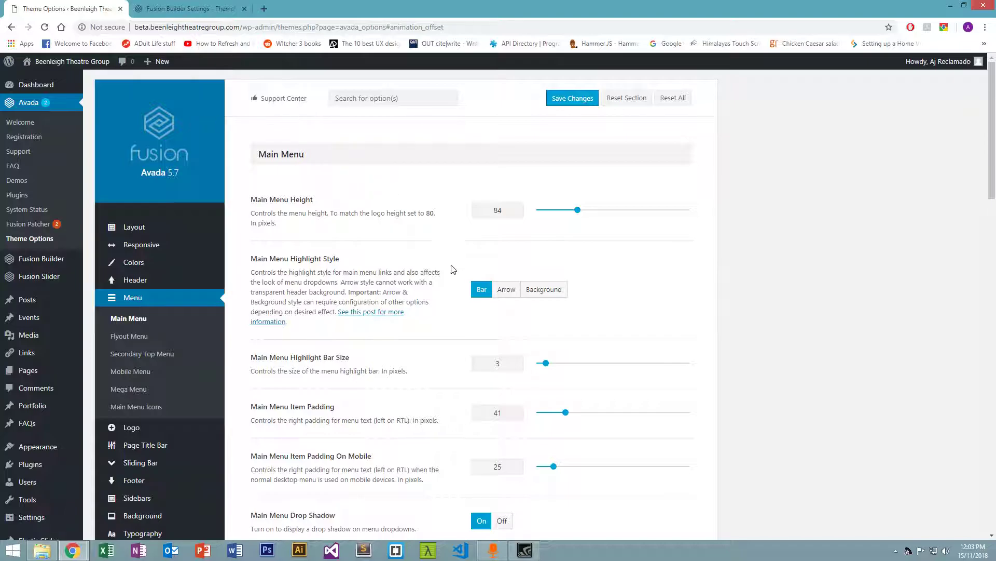
scroll(455, 265, down, 2)
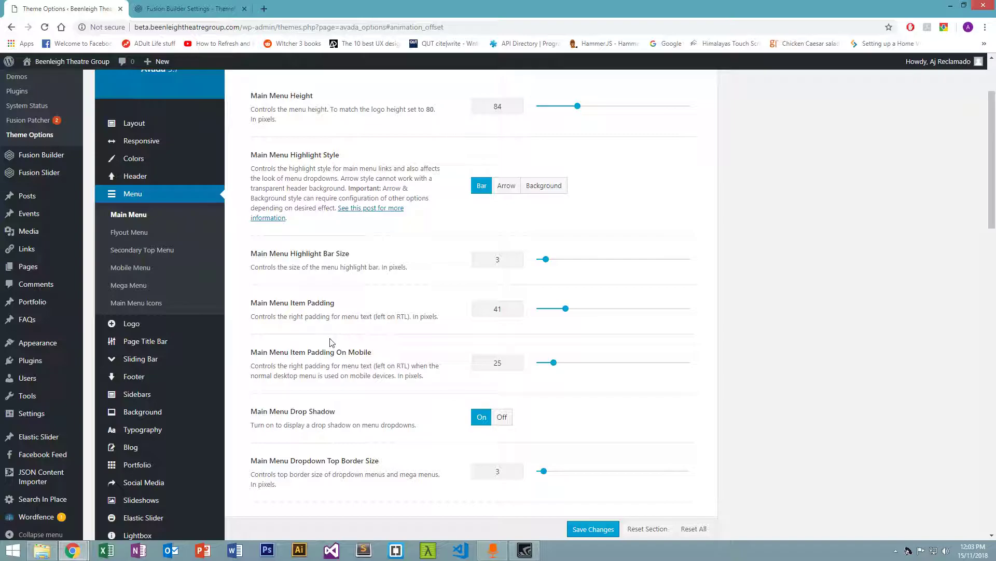
click(167, 274)
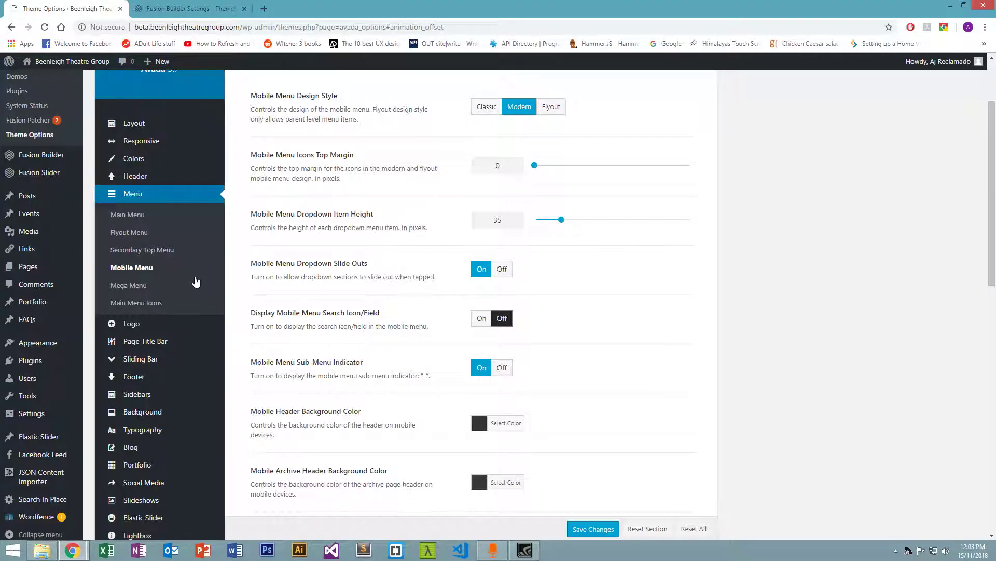
scroll(394, 285, up, 2)
scroll(396, 280, down, 3)
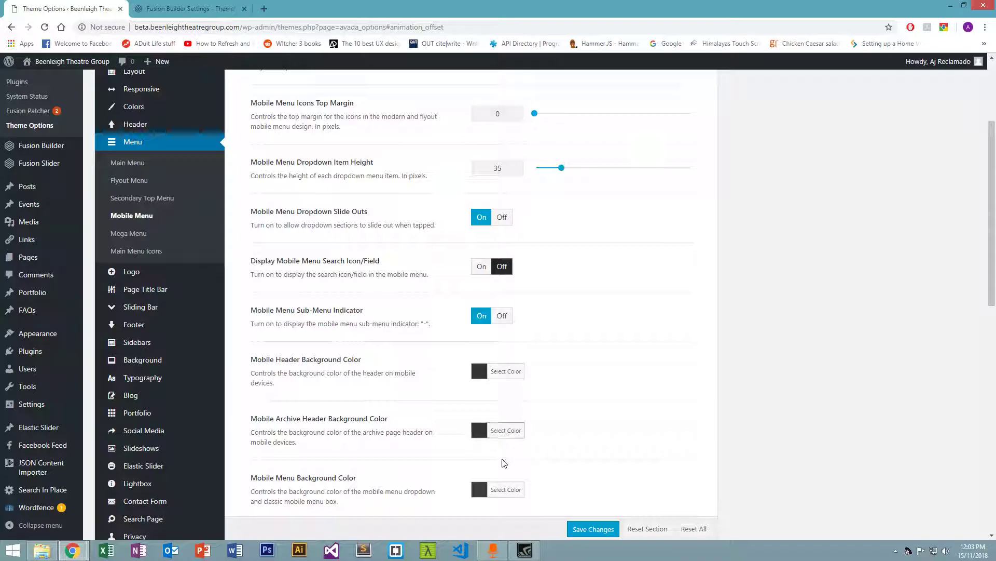
scroll(527, 447, down, 7)
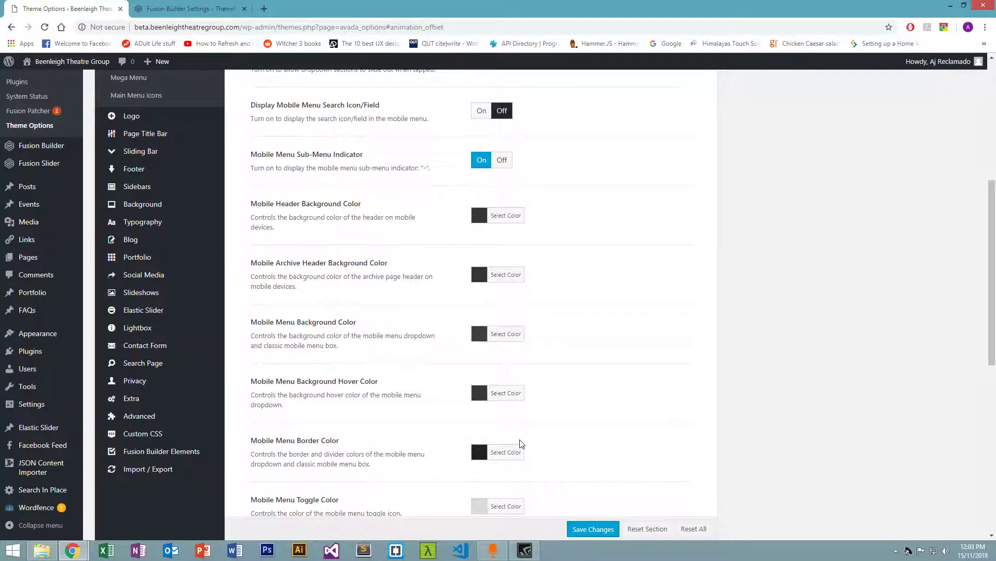
scroll(519, 438, up, 6)
scroll(520, 434, down, 9)
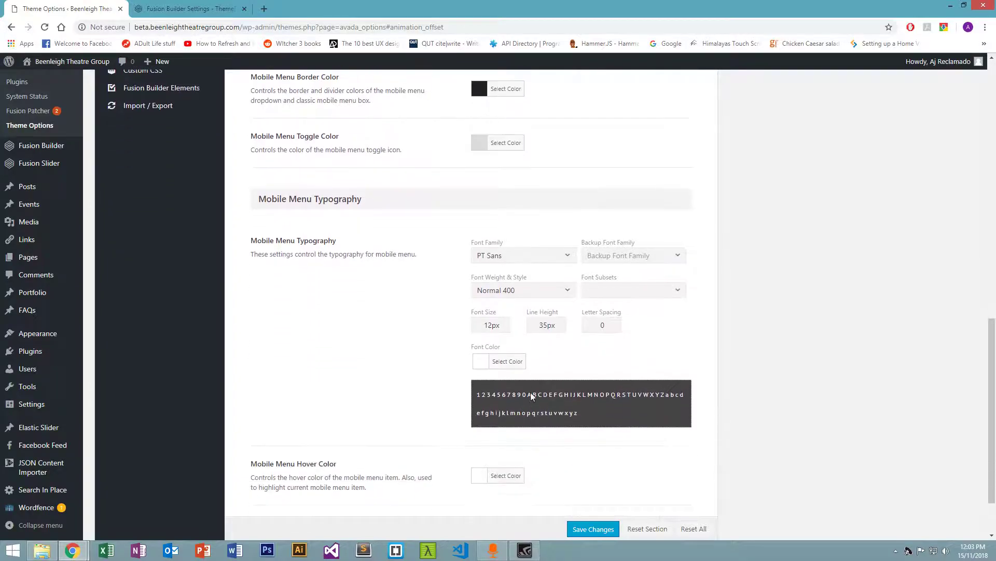
Step: View the available font families for the mobile menu typography without changing the font, and return to the start of the Mobile Menu settings
click(566, 258)
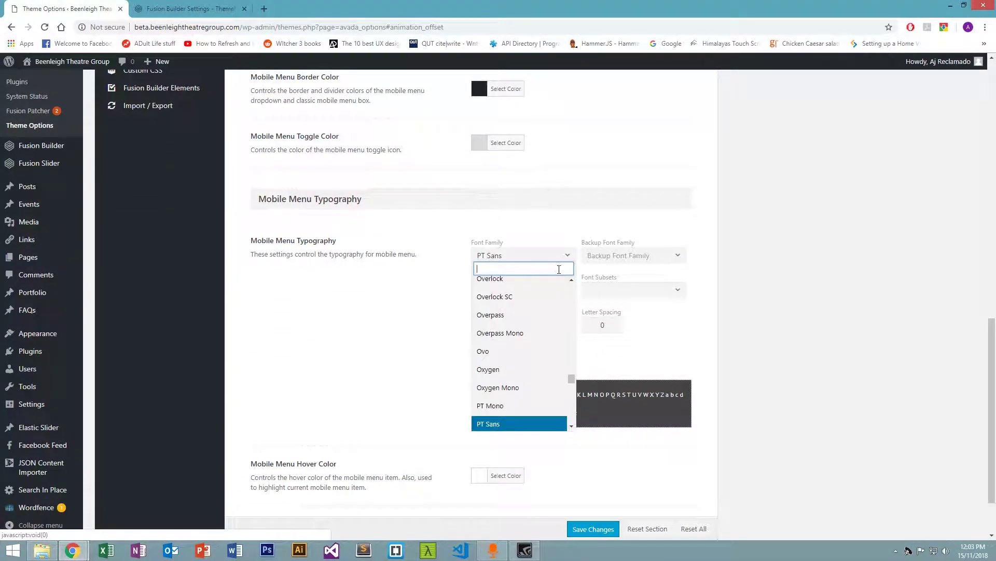
click(336, 329)
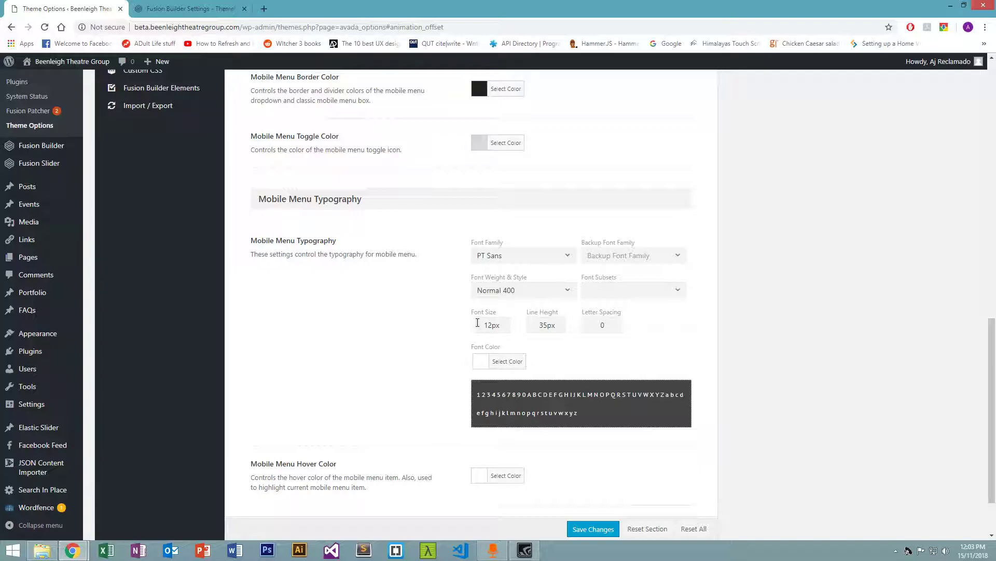
scroll(393, 331, up, 12)
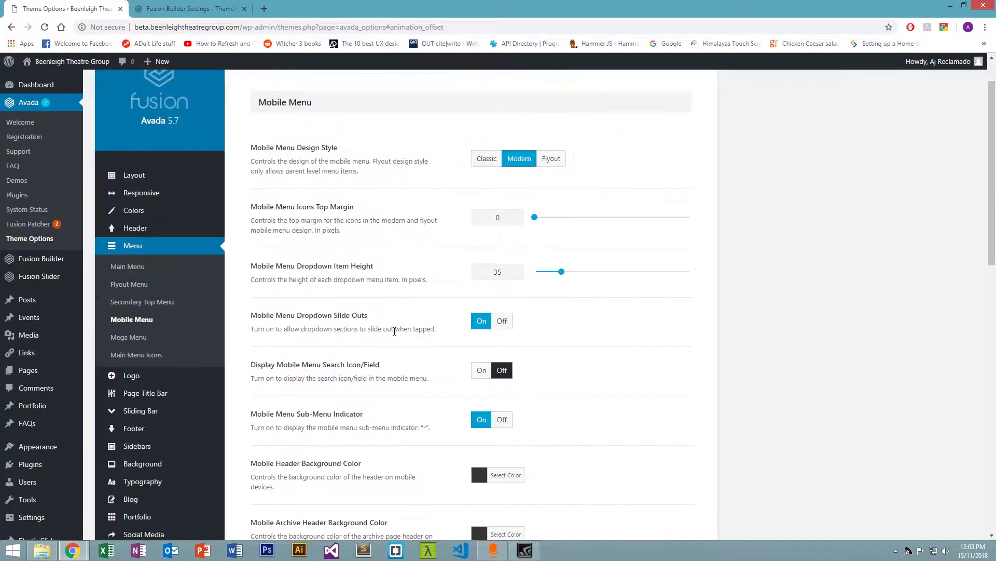
scroll(394, 331, up, 1)
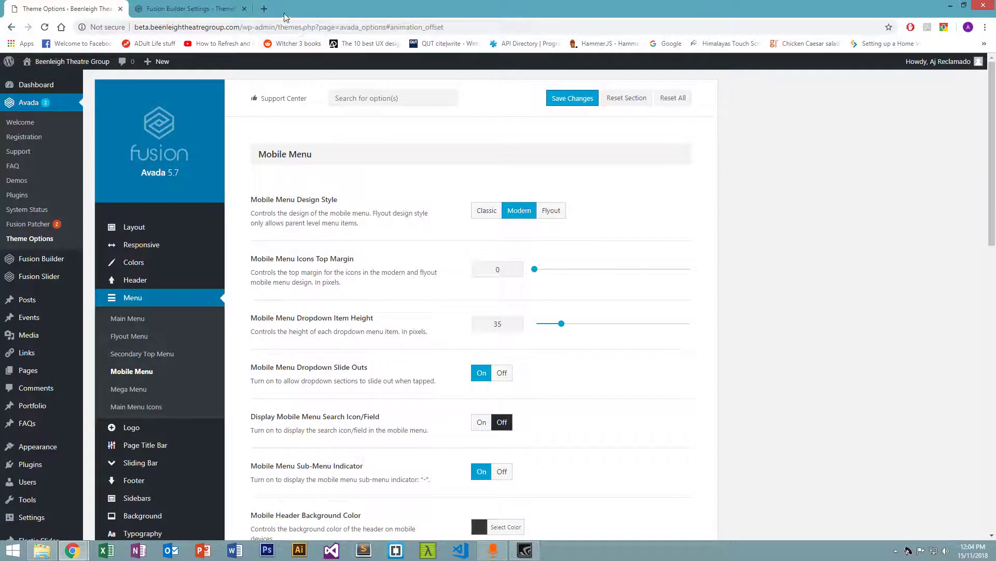
Step: Load beta.beenleightheatregroup.com in a new browser tab and view the site's home page with its main menu
click(264, 8)
text(bet)
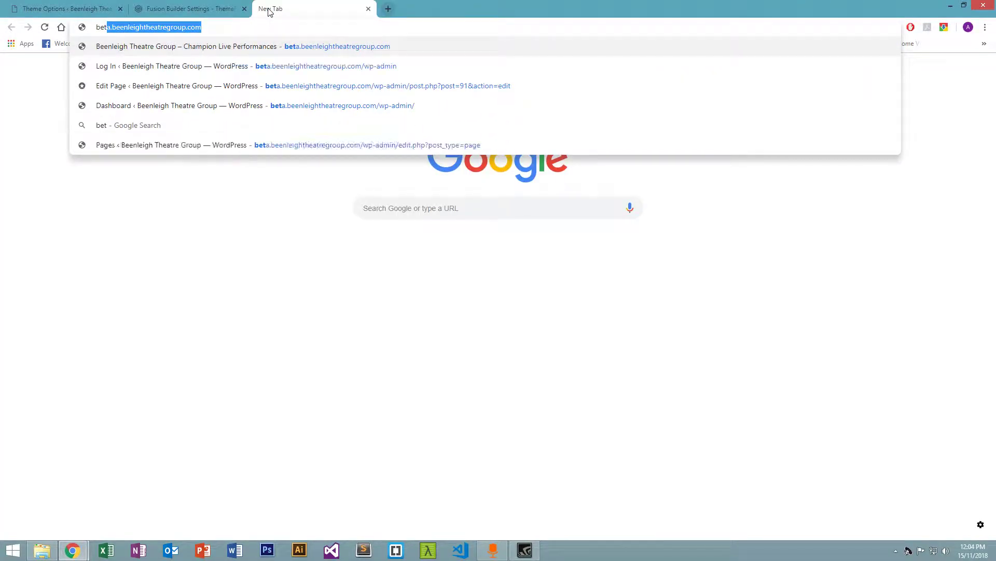
key(Return)
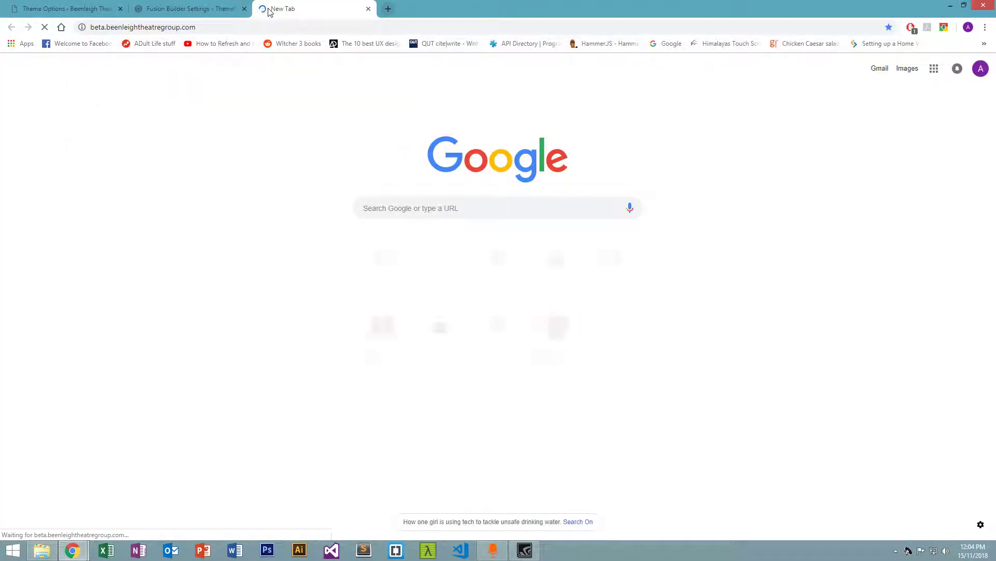
click(68, 9)
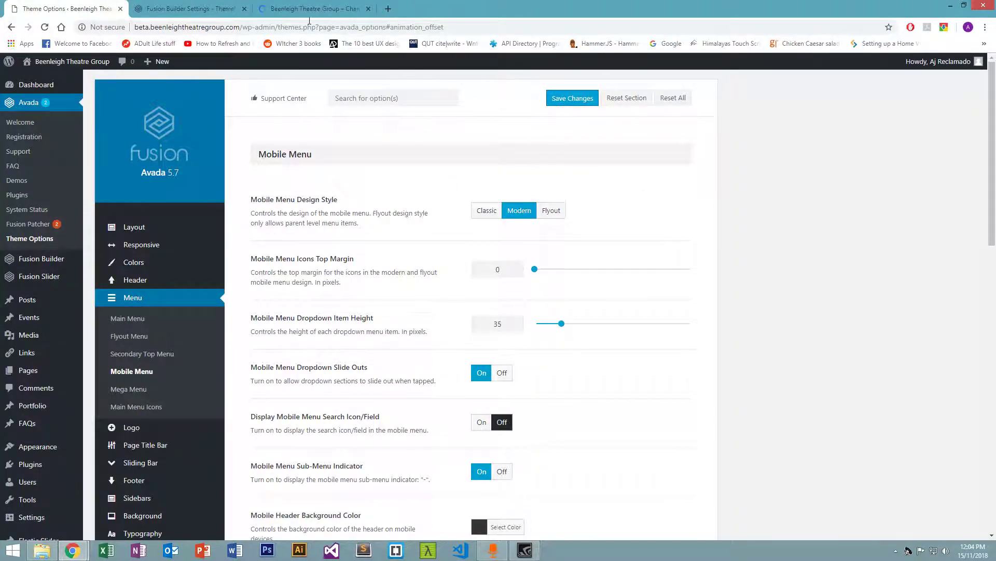
click(294, 10)
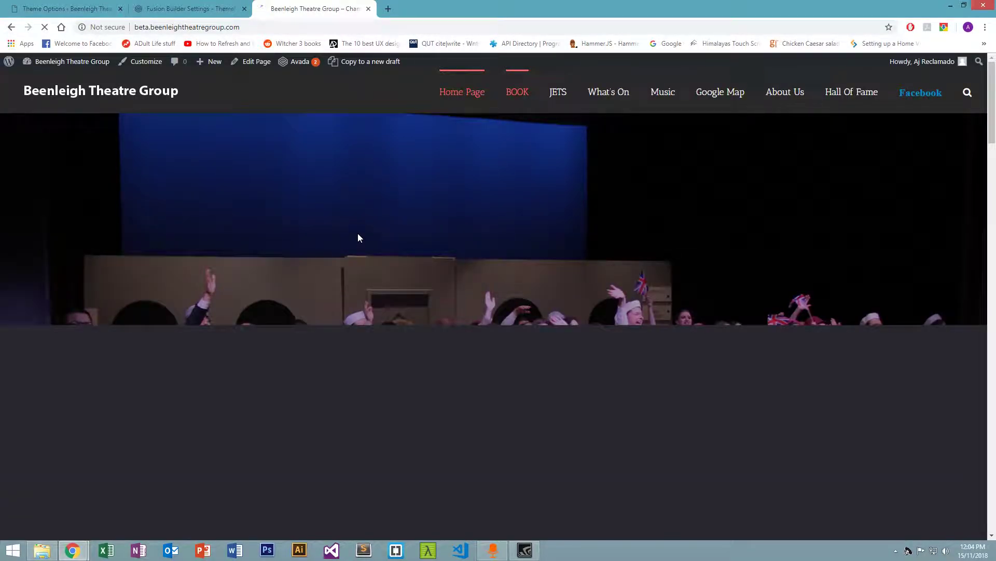
Step: Return to the Theme Options and examine the Main Menu settings
click(57, 8)
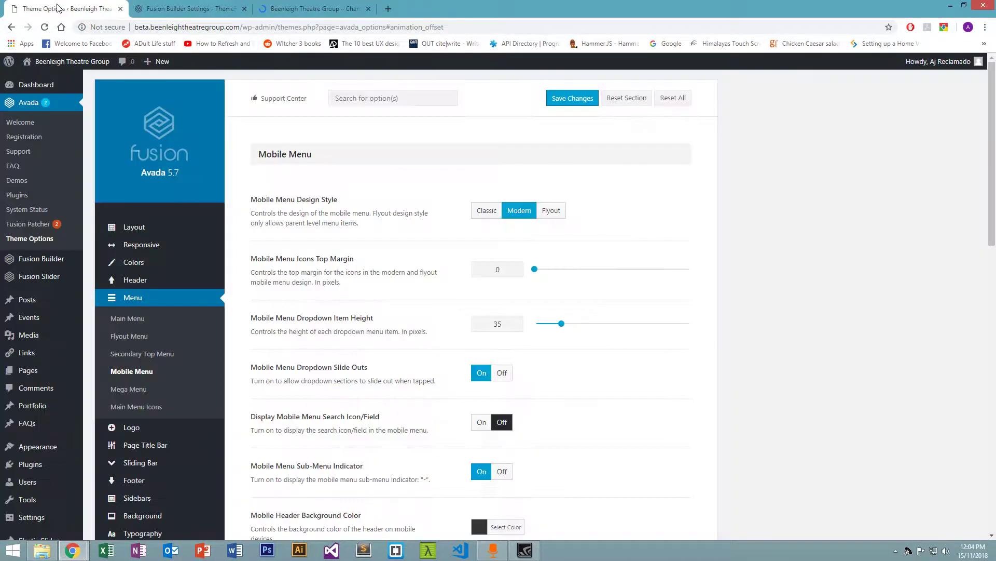
click(141, 318)
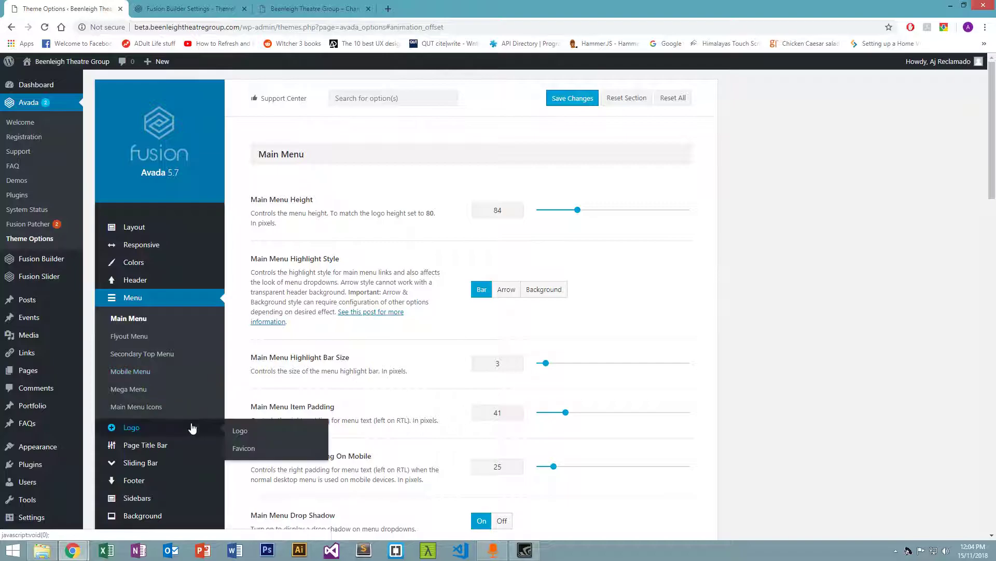
scroll(192, 427, down, 1)
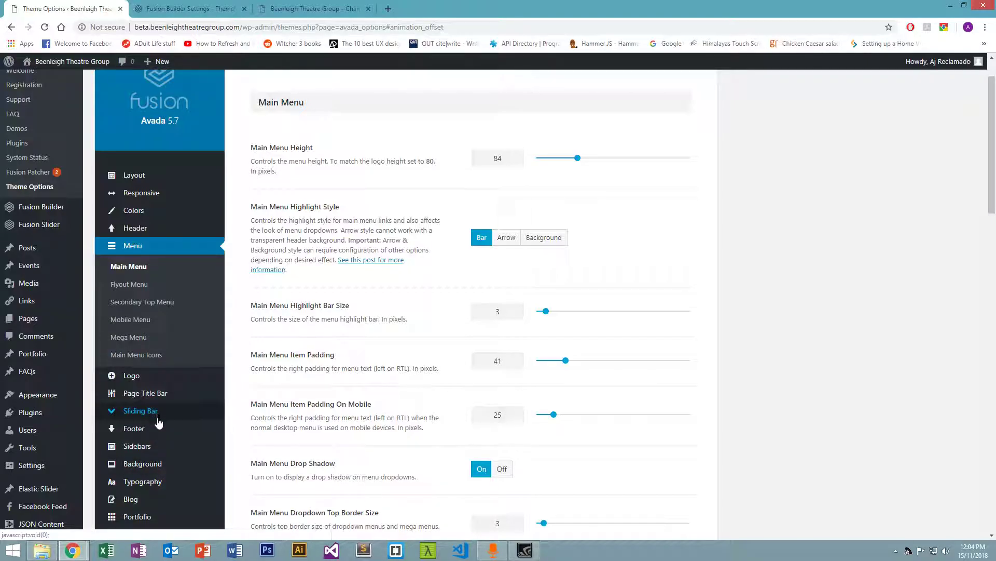
Step: Examine the Header Content position and layout options and the Header Background Image setting
click(148, 233)
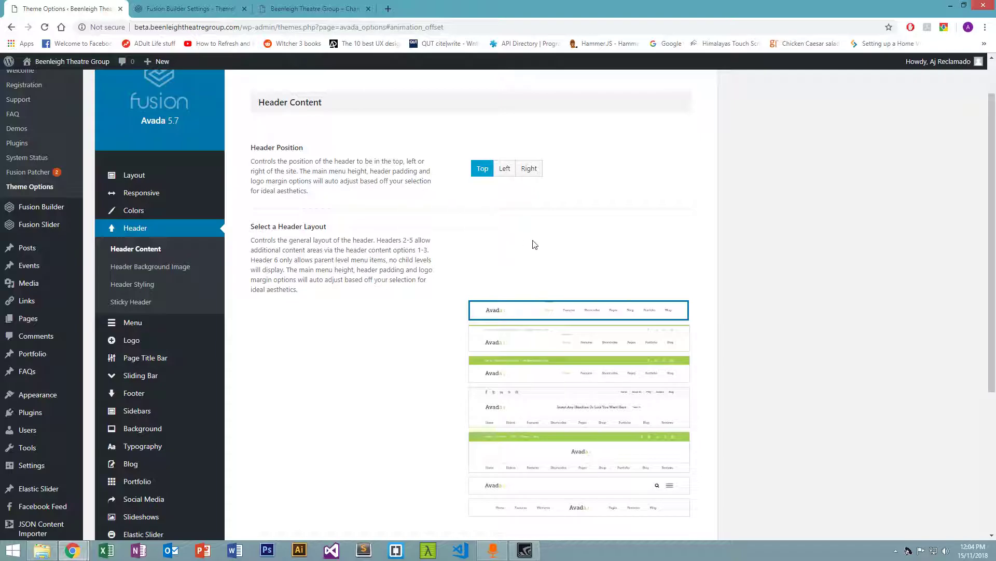
scroll(561, 233, down, 2)
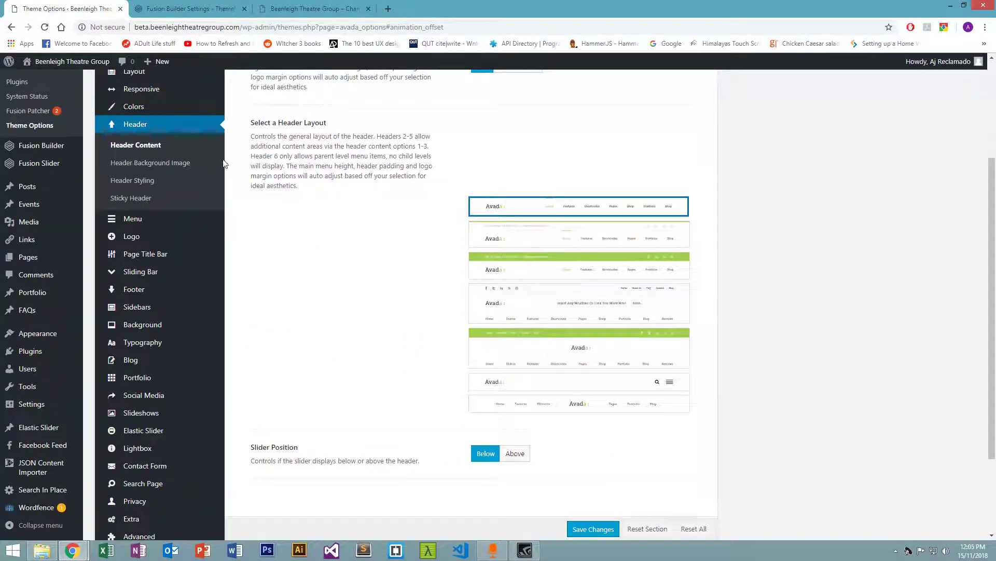
click(182, 173)
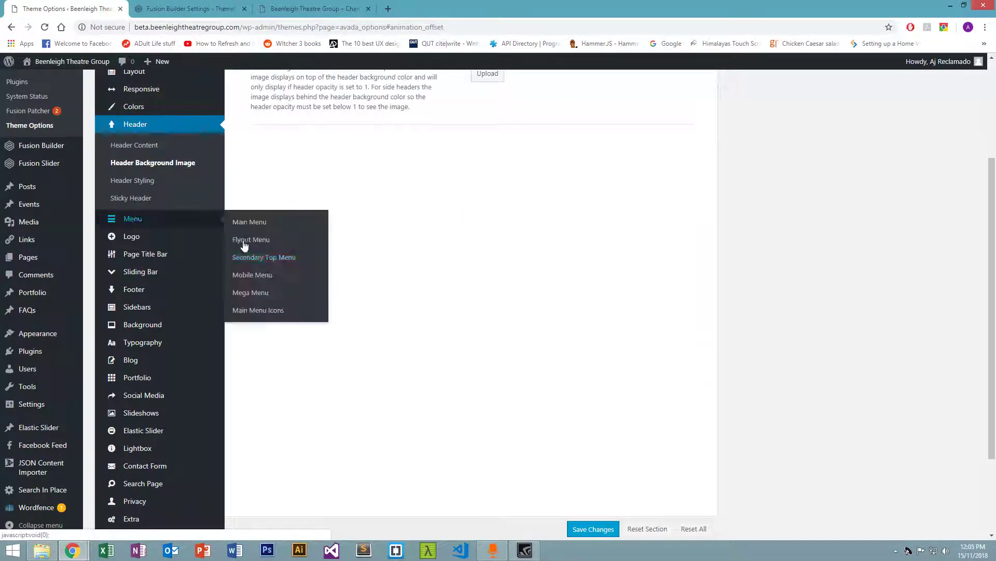
scroll(537, 338, up, 2)
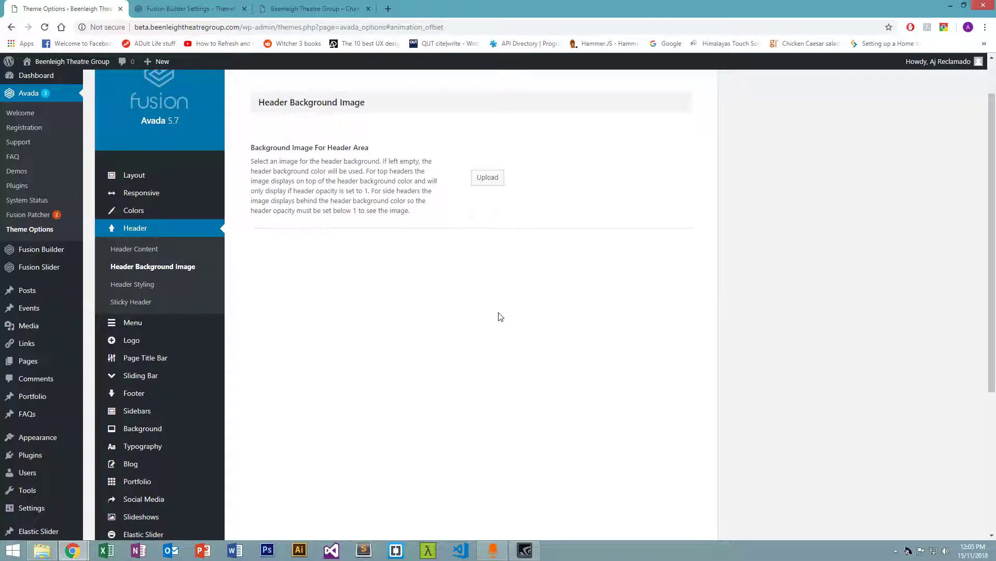
Step: Examine the Header Styling options for padding, shadow, width and background colors
click(133, 286)
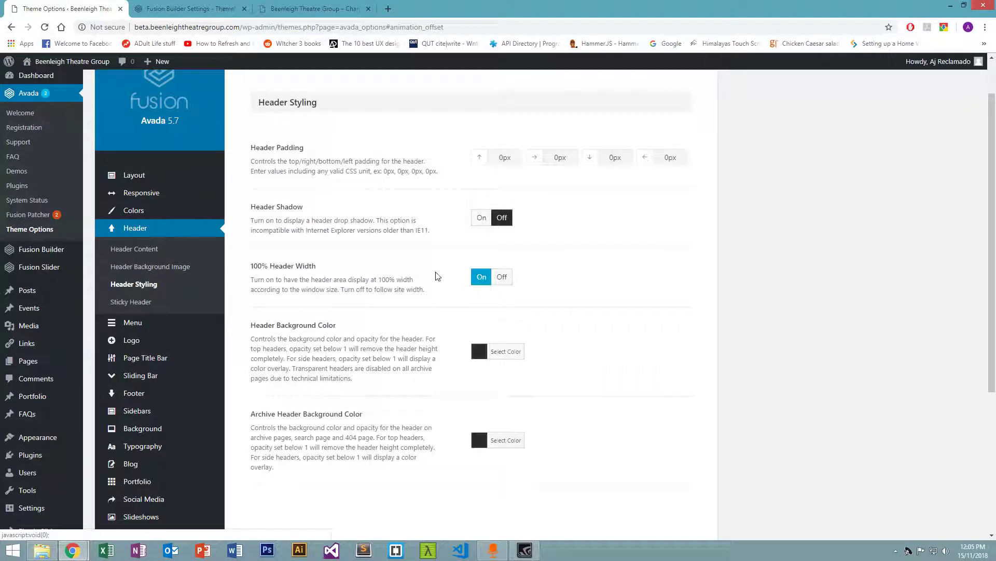
scroll(519, 220, down, 3)
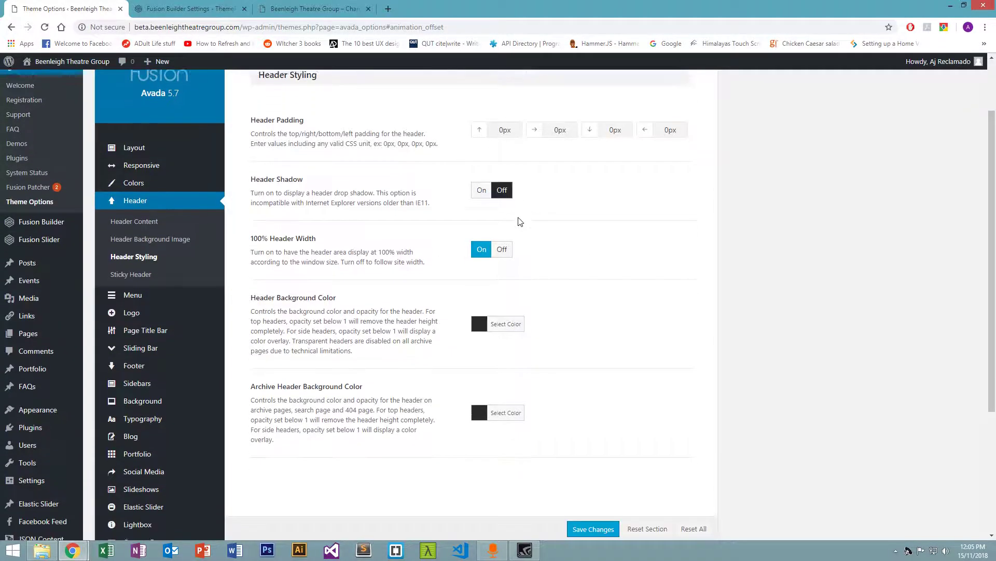
scroll(519, 220, up, 3)
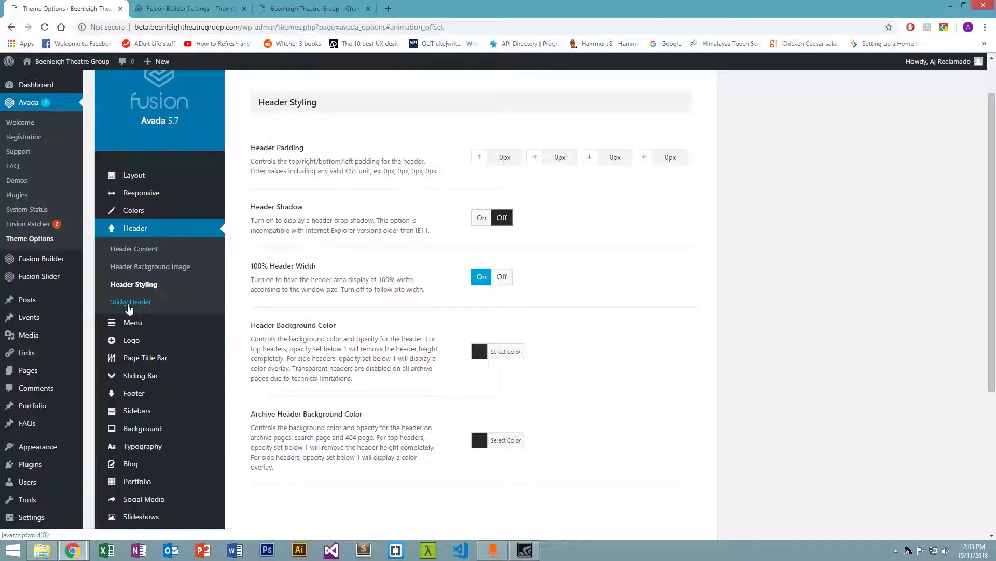
Step: Open the Sticky Header settings and check how the header behaves while scrolling the site's home page
click(131, 302)
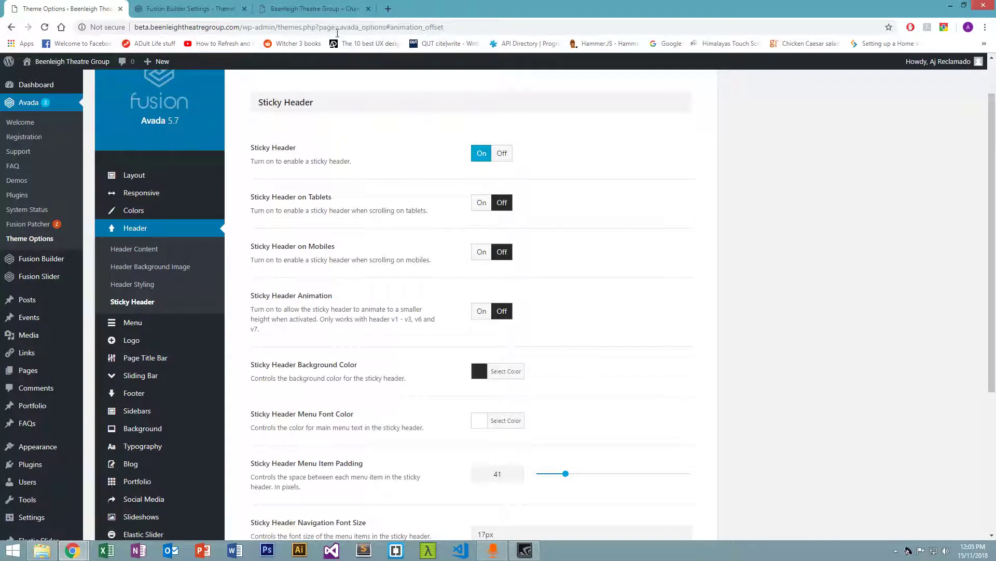
click(314, 9)
scroll(453, 300, down, 5)
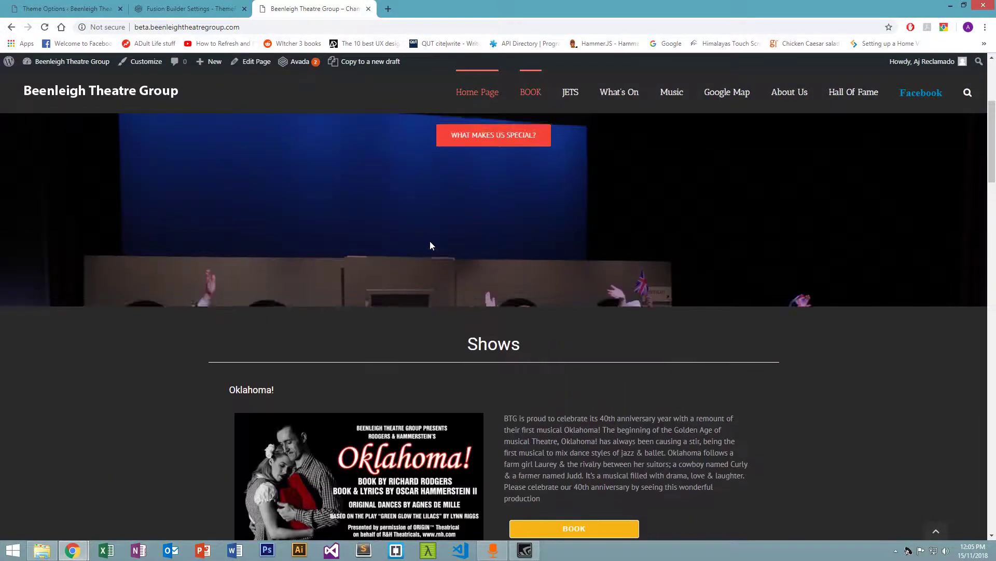
scroll(434, 252, up, 5)
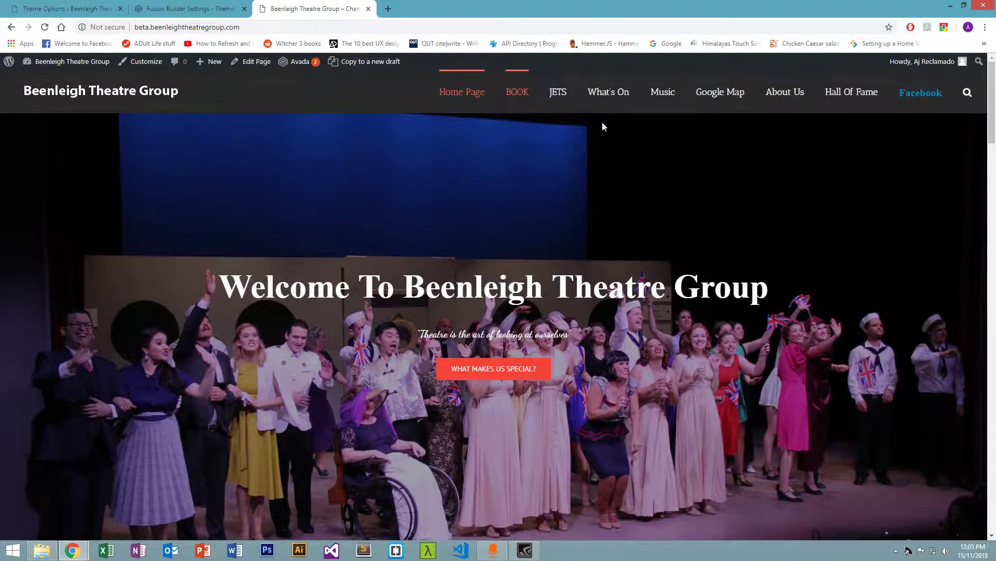
scroll(602, 126, down, 6)
scroll(377, 226, down, 3)
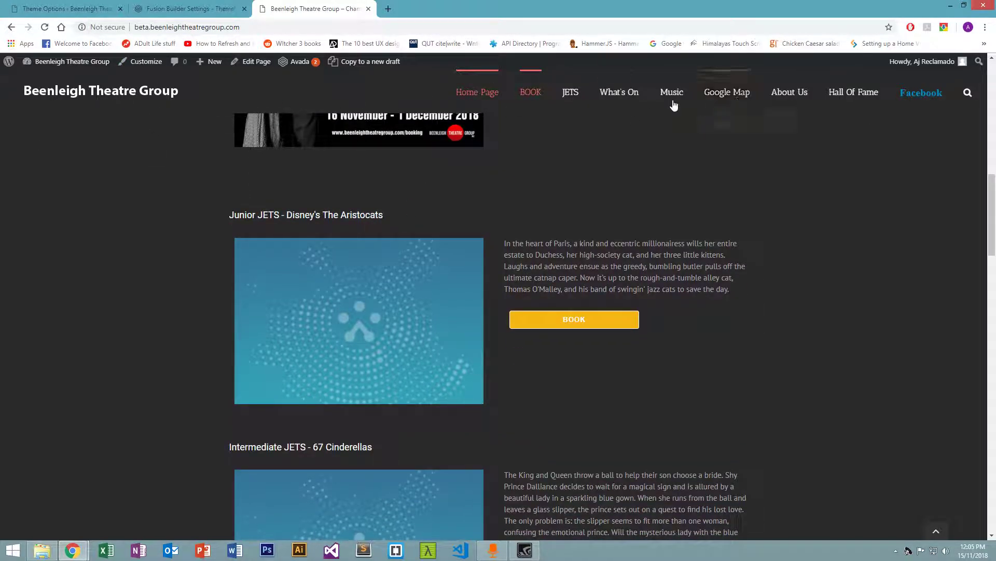
scroll(254, 278, down, 5)
Step: Set the Sticky Header Background Color to blue #0271cc in the Theme Options and save the changes
click(49, 5)
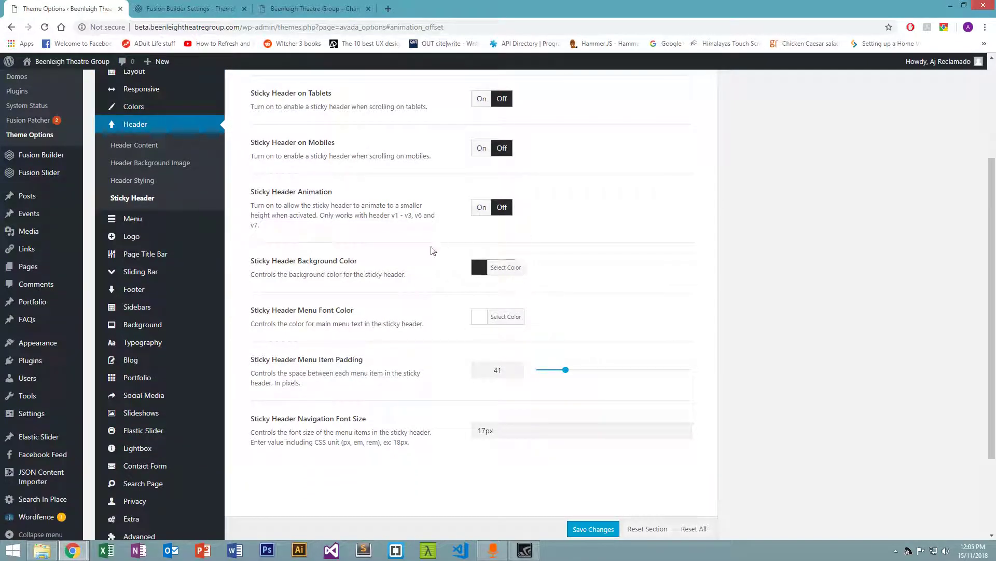
scroll(499, 283, up, 1)
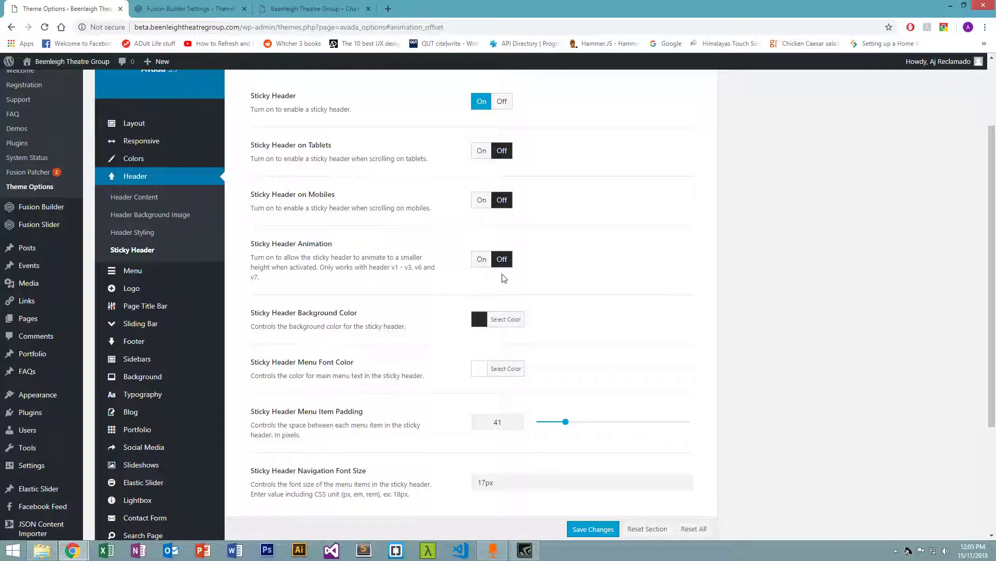
click(511, 318)
click(534, 438)
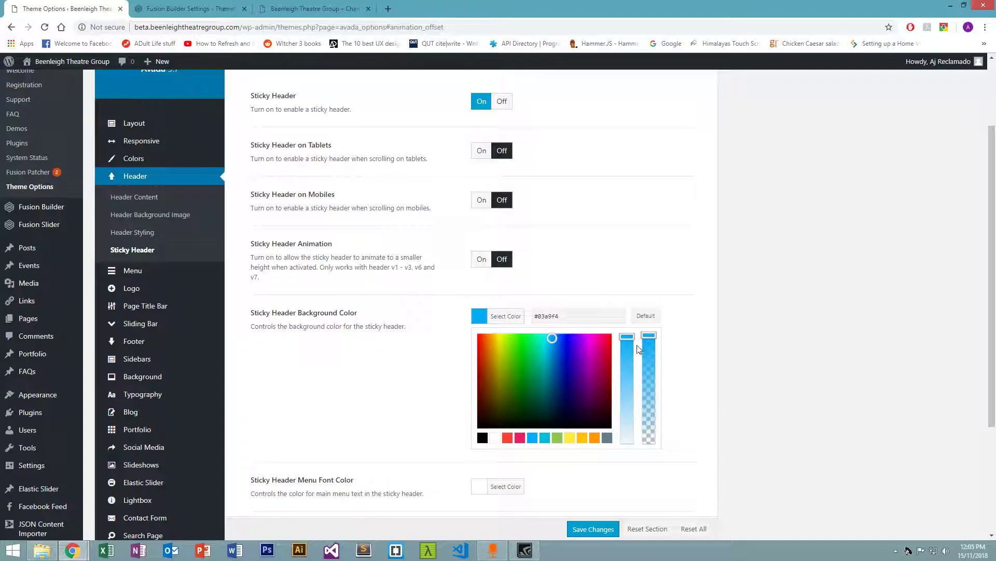
drag(552, 338, 554, 354)
click(574, 249)
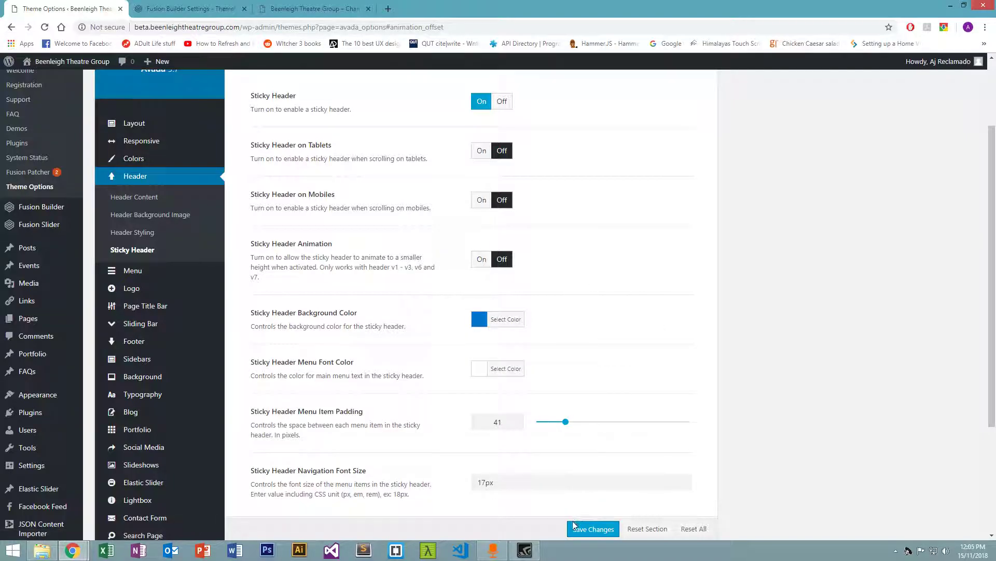
click(573, 528)
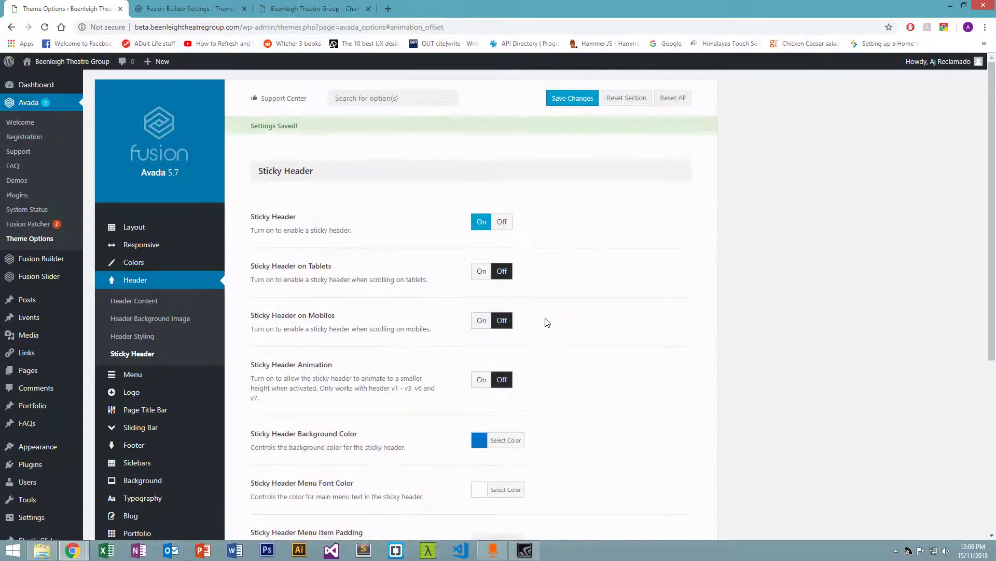
Step: Reload the Beenleigh Theatre Group home page and check the sticky header's background color while scrolling
click(306, 8)
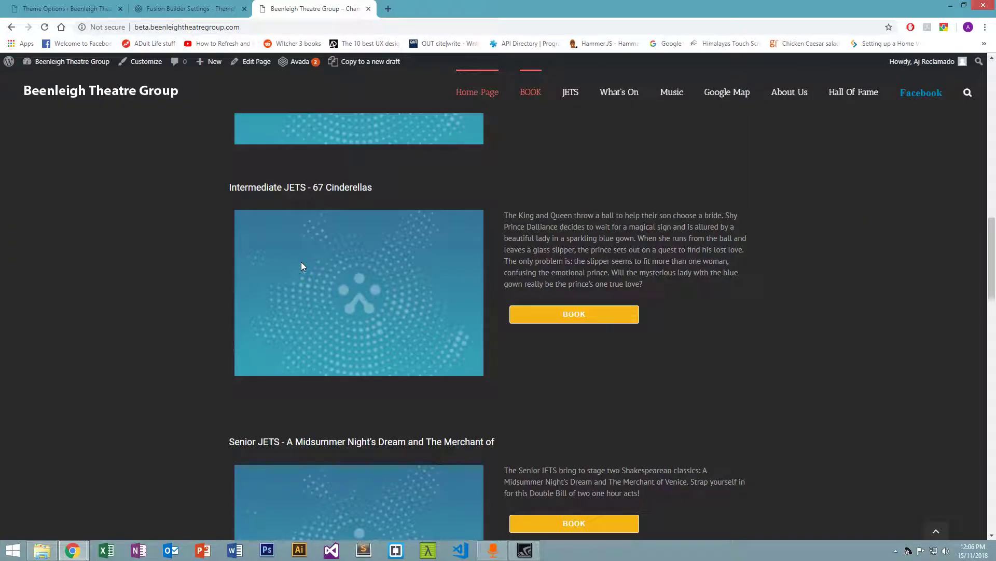
key(F5)
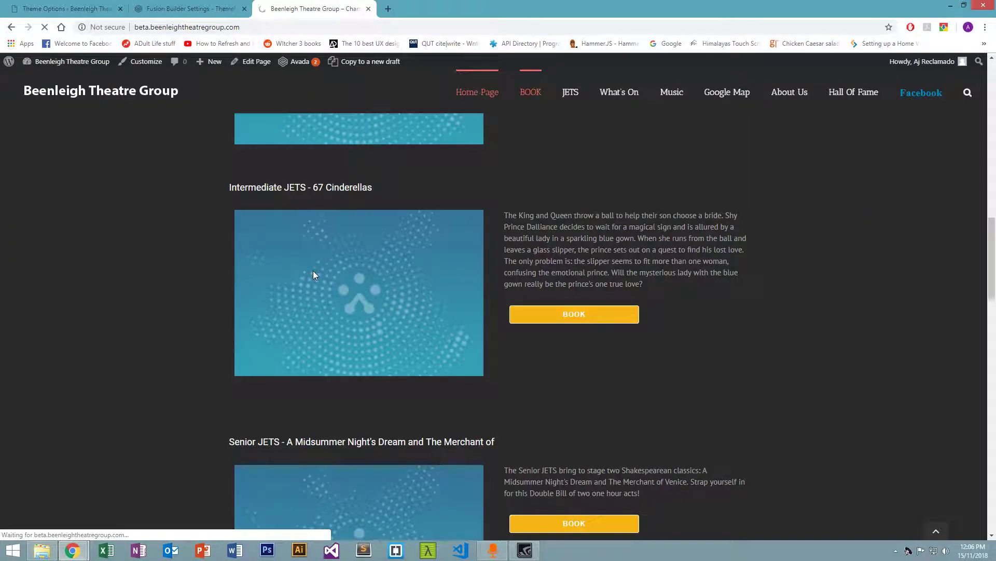
scroll(313, 270, up, 11)
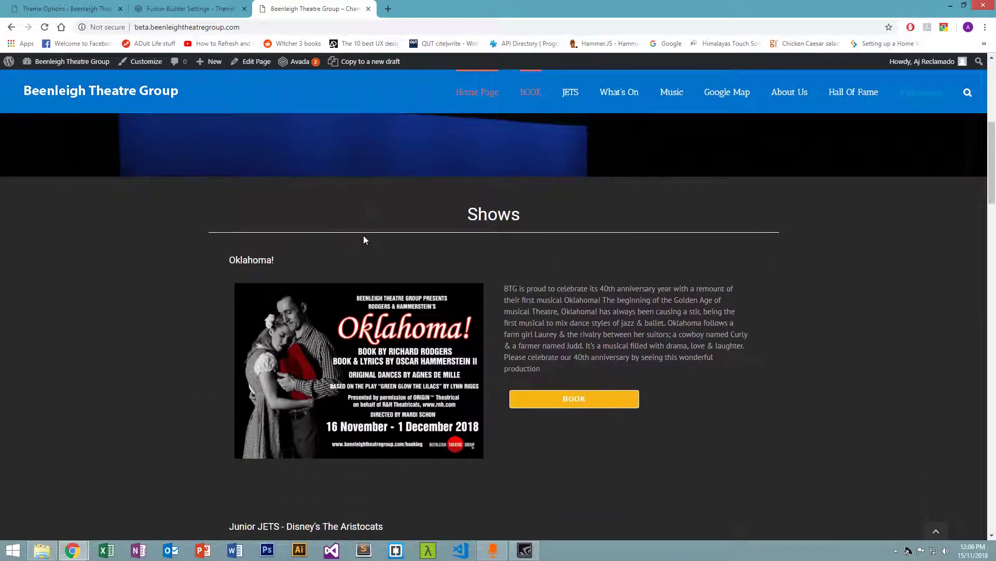
scroll(363, 241, down, 6)
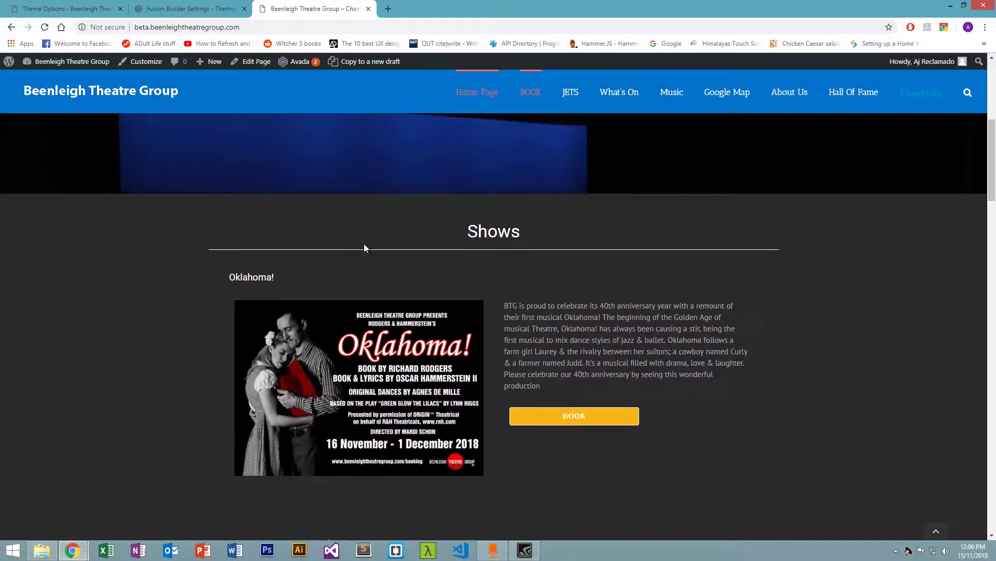
scroll(363, 243, up, 6)
Step: Set the Sticky Header Background Color to #333333 in the Theme Options and save the changes
click(223, 8)
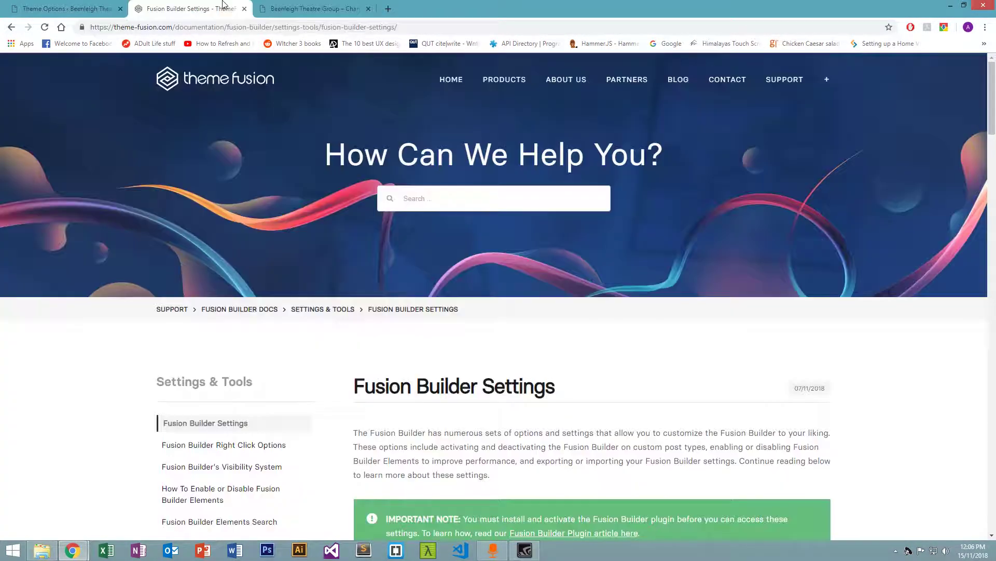
click(58, 6)
click(503, 420)
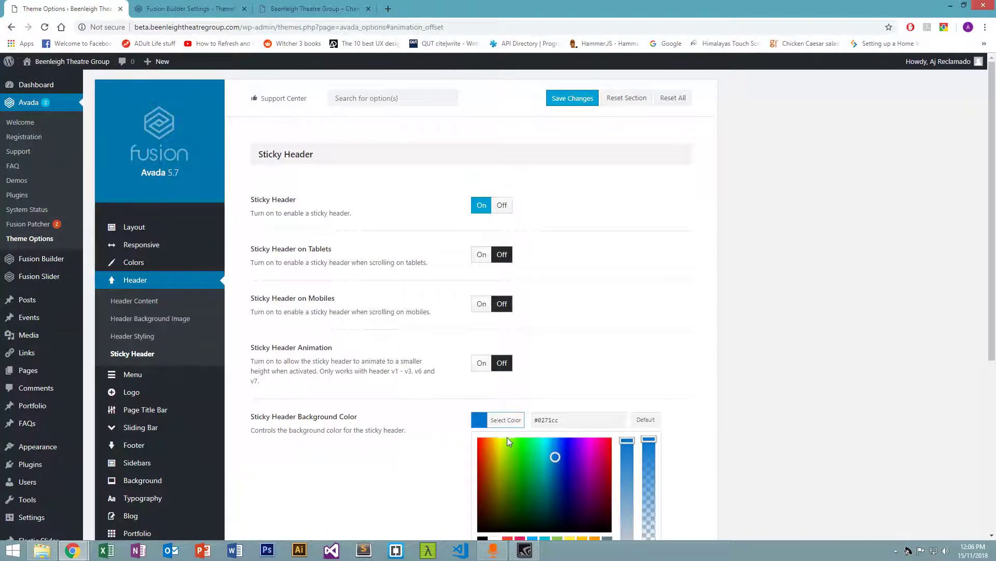
scroll(506, 441, down, 2)
click(483, 438)
triple_click(558, 320)
text(333333)
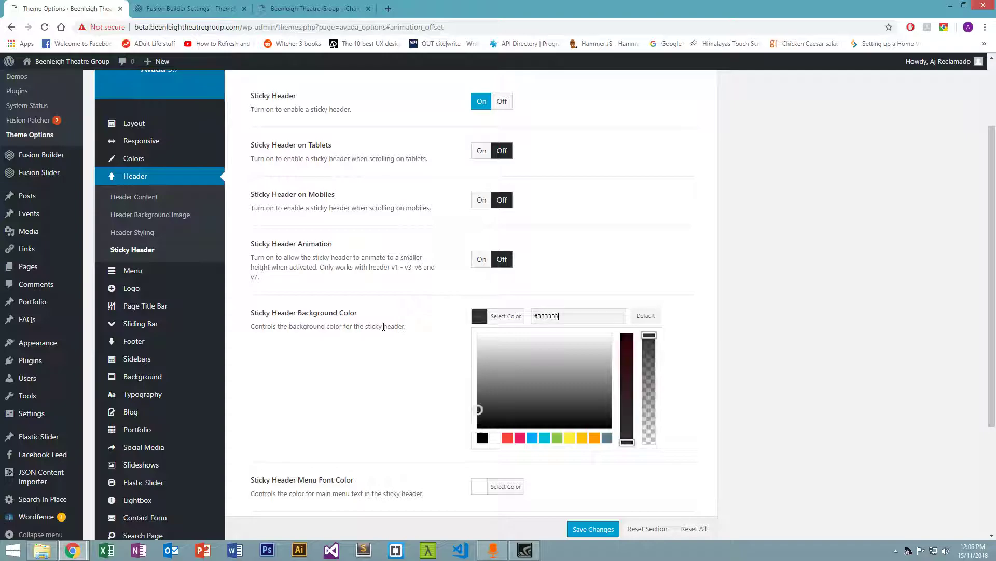
click(386, 391)
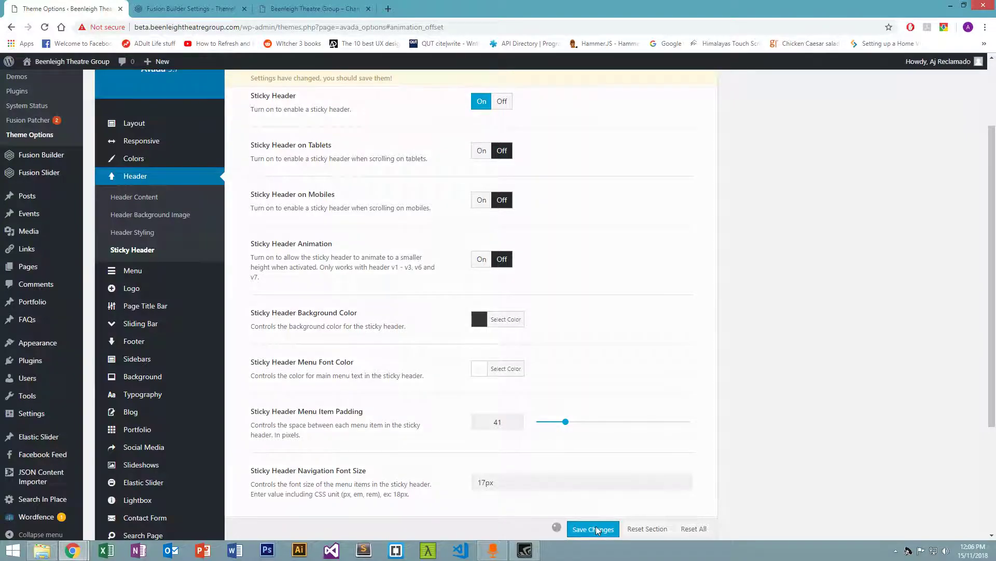
click(594, 529)
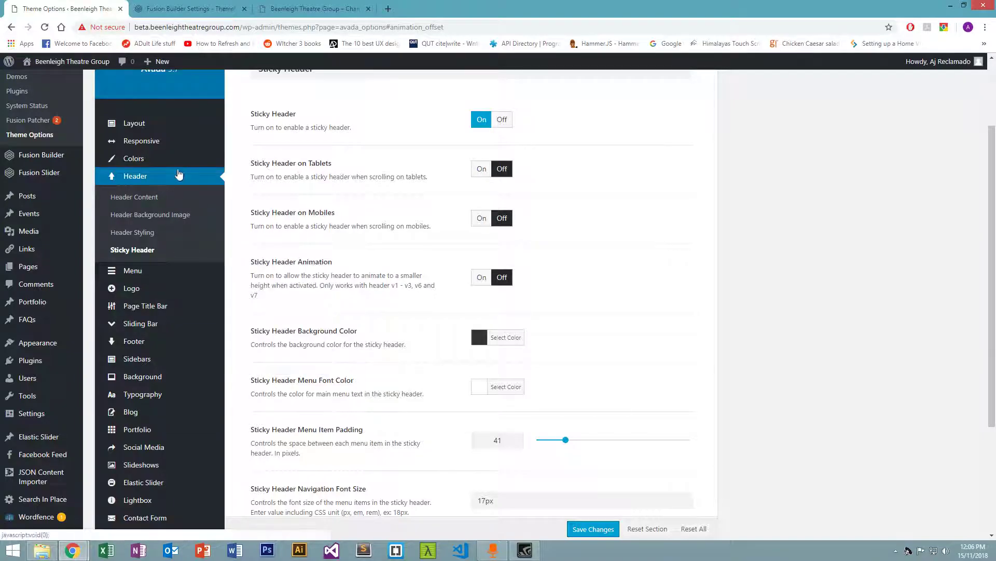
Step: Examine the Colors options for the predefined theme skin, predefined color scheme and Primary Color
click(152, 160)
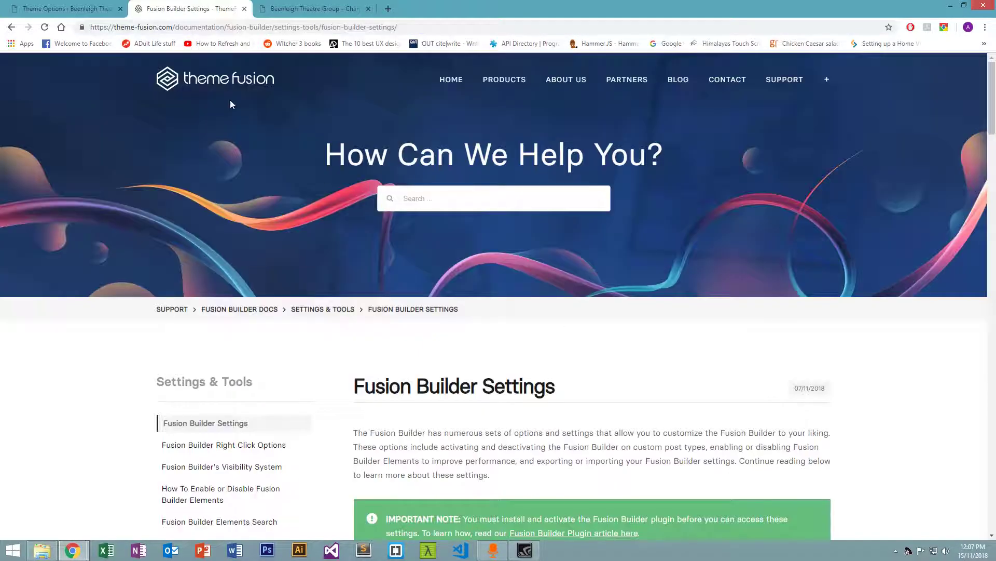
click(187, 9)
click(80, 6)
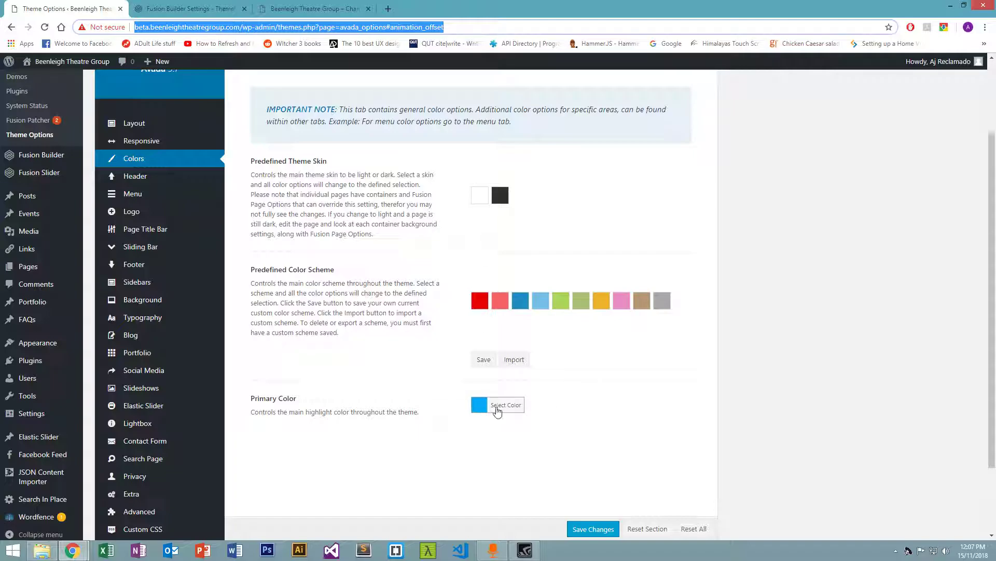
Step: Look through the home page sections to see where the theme's colors are used
click(358, 9)
scroll(353, 305, down, 20)
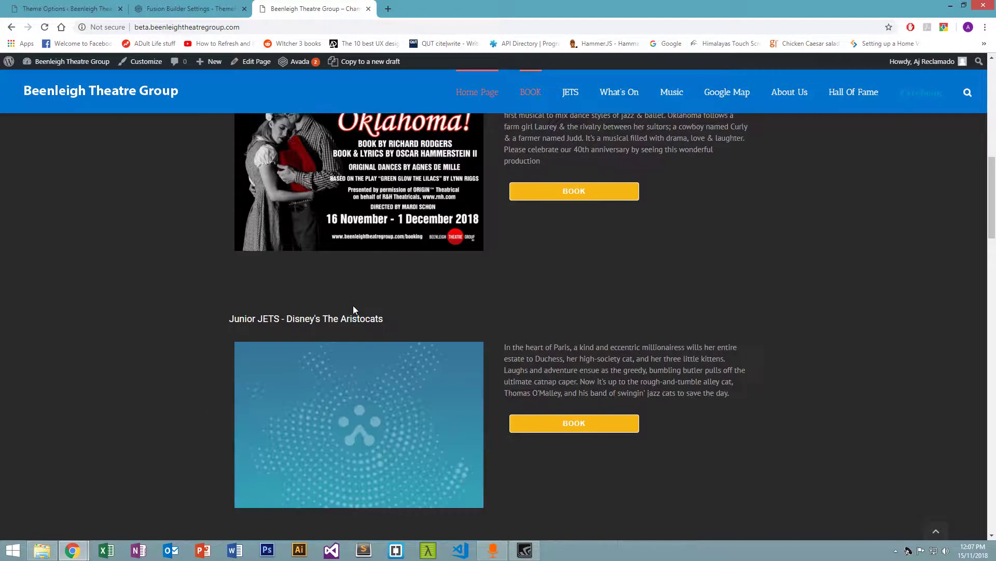
scroll(355, 311, down, 4)
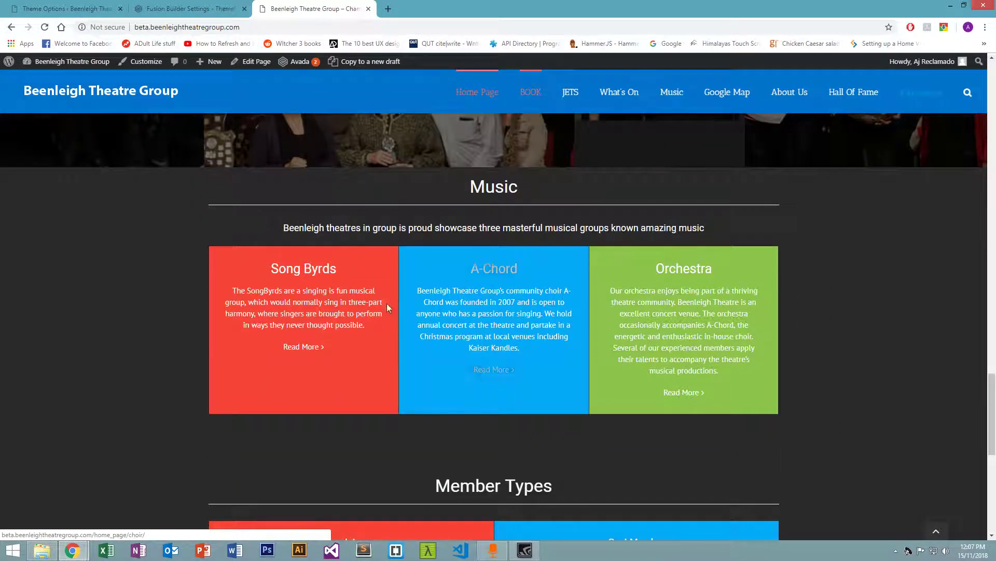
scroll(332, 280, down, 5)
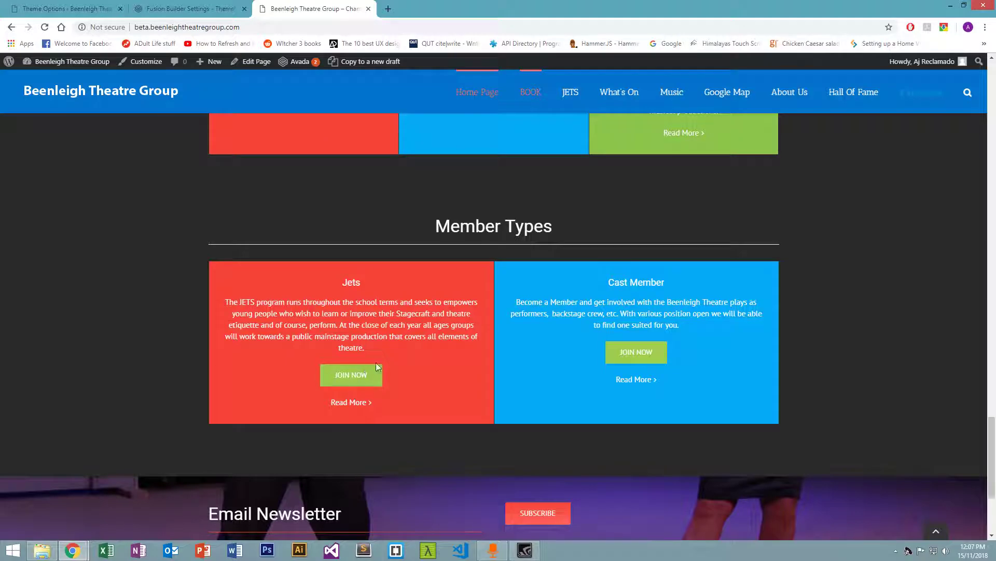
scroll(443, 312, up, 20)
scroll(443, 310, up, 2)
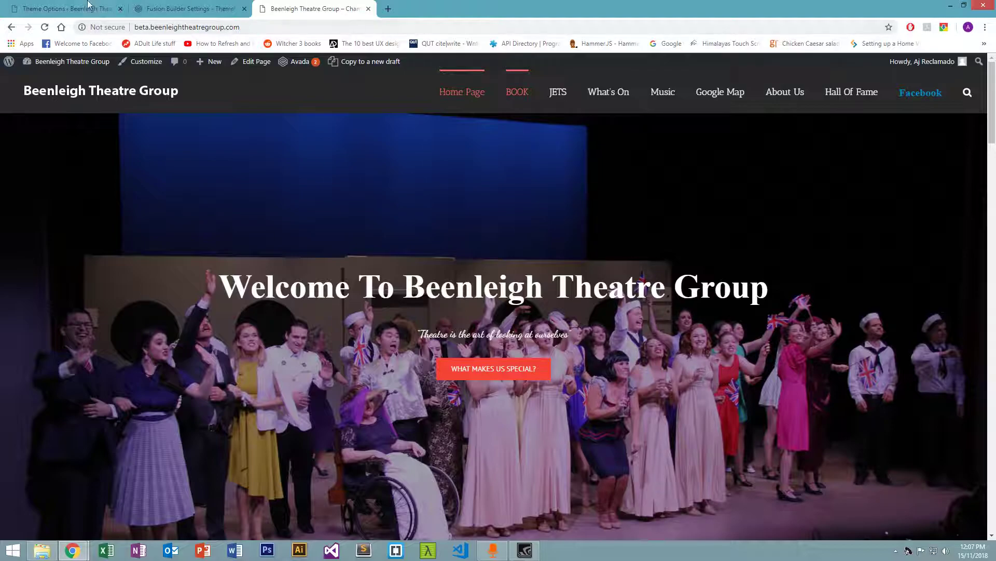
Step: Open the Footer Content settings in the Theme Options and view the footer on the site's home page
click(185, 8)
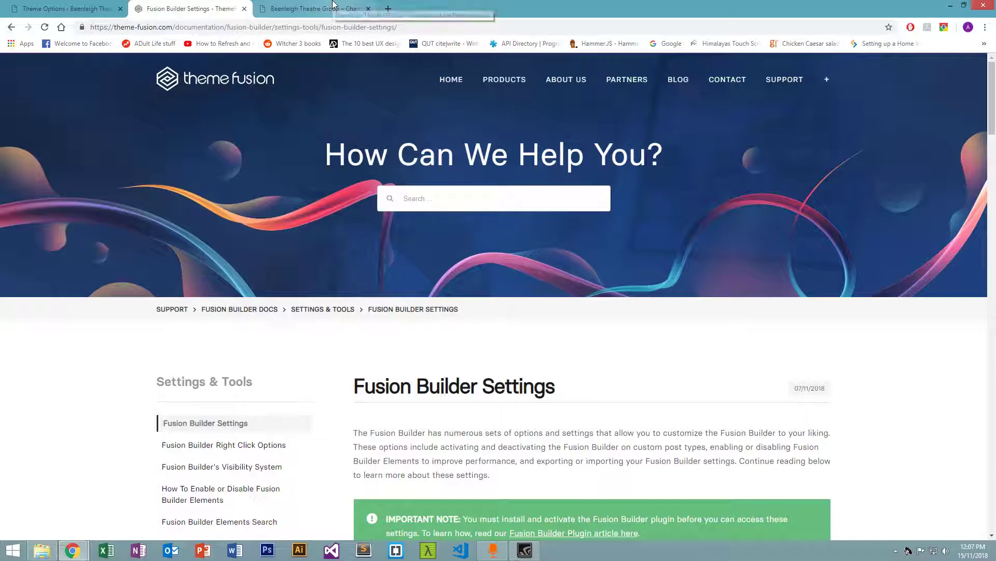
click(75, 5)
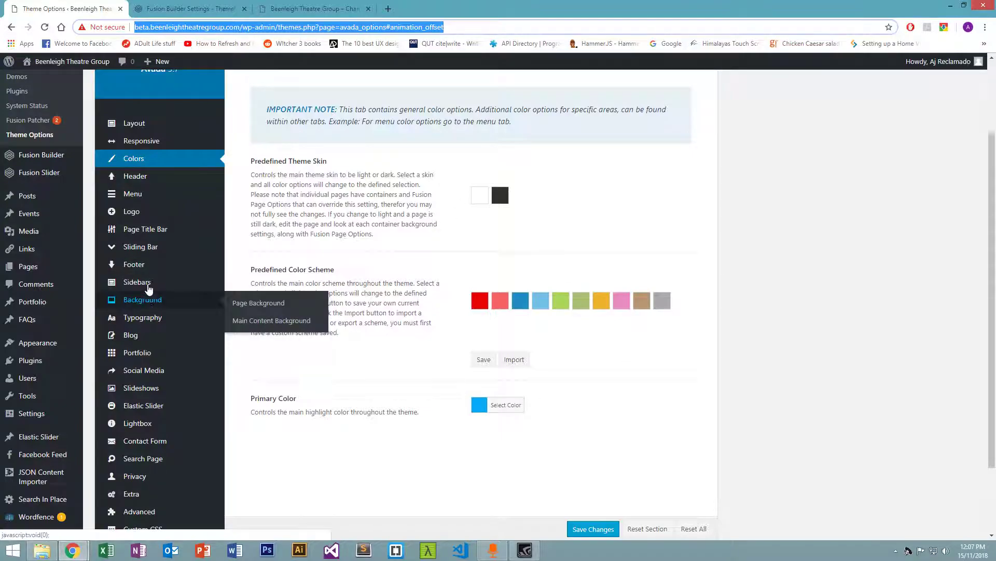
click(157, 269)
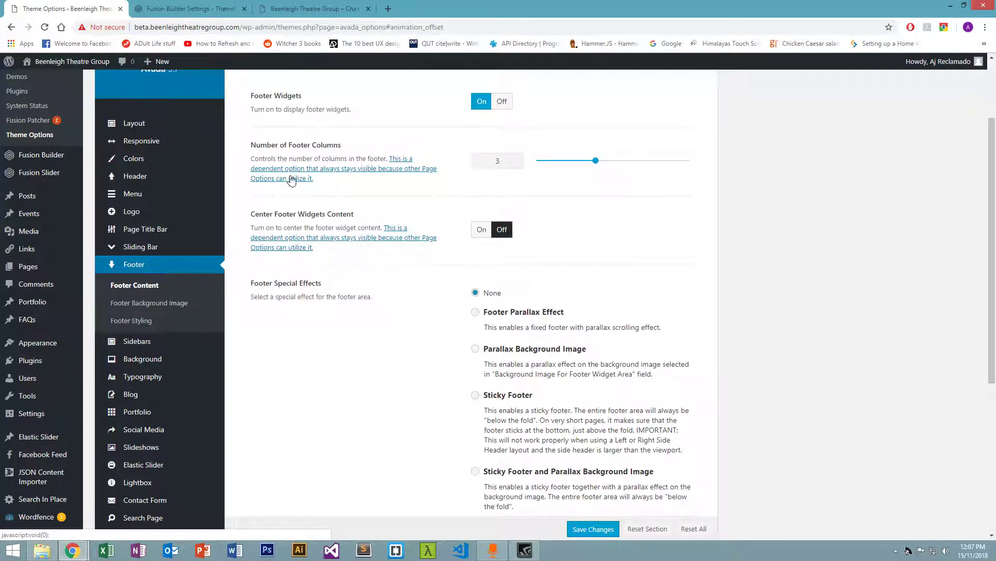
click(317, 9)
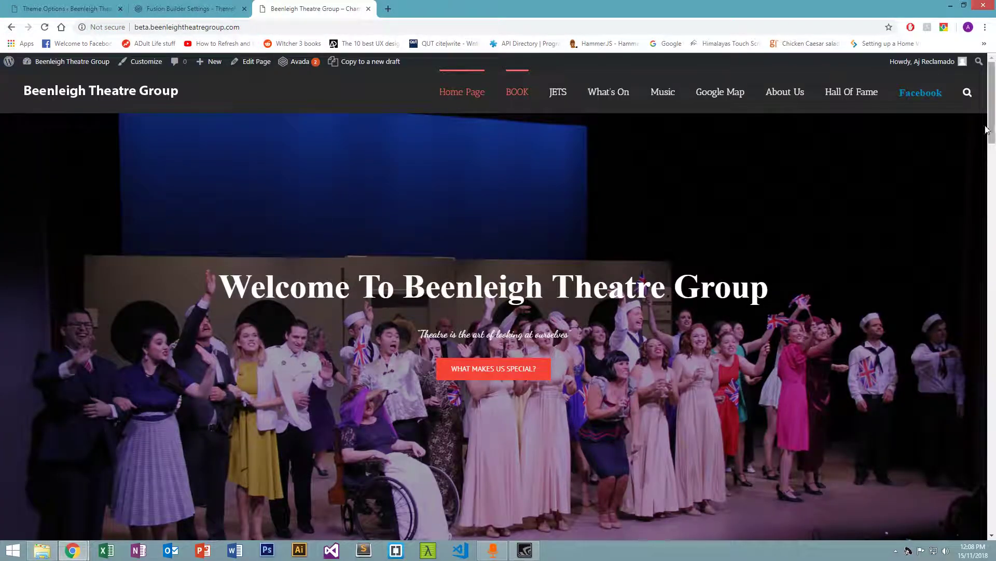
drag(991, 133, 991, 521)
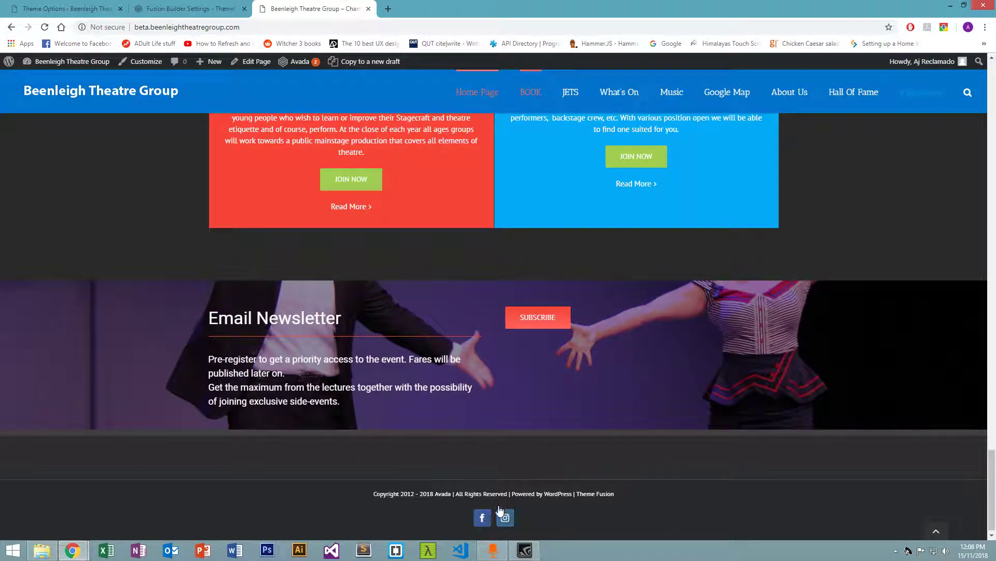
click(231, 7)
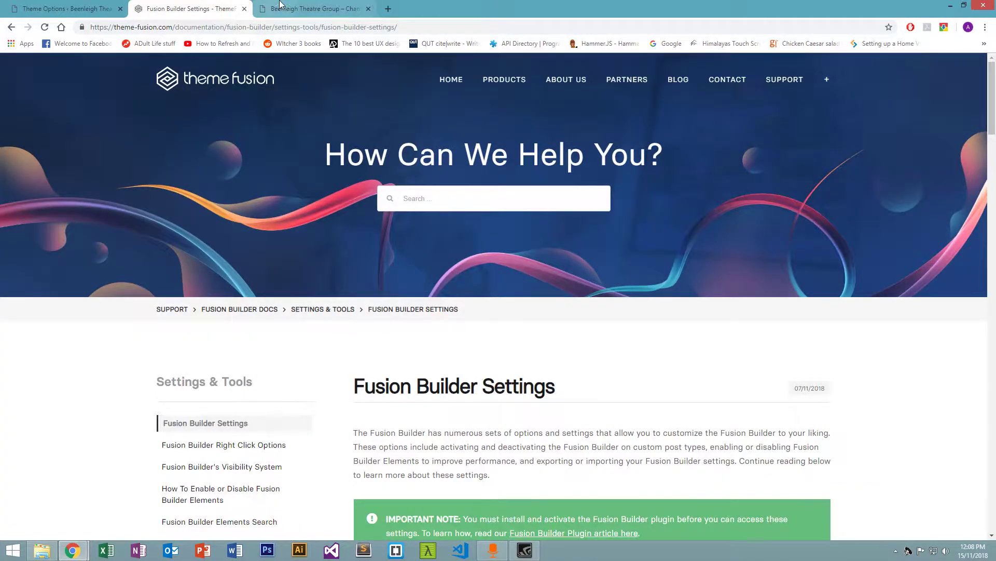
click(312, 9)
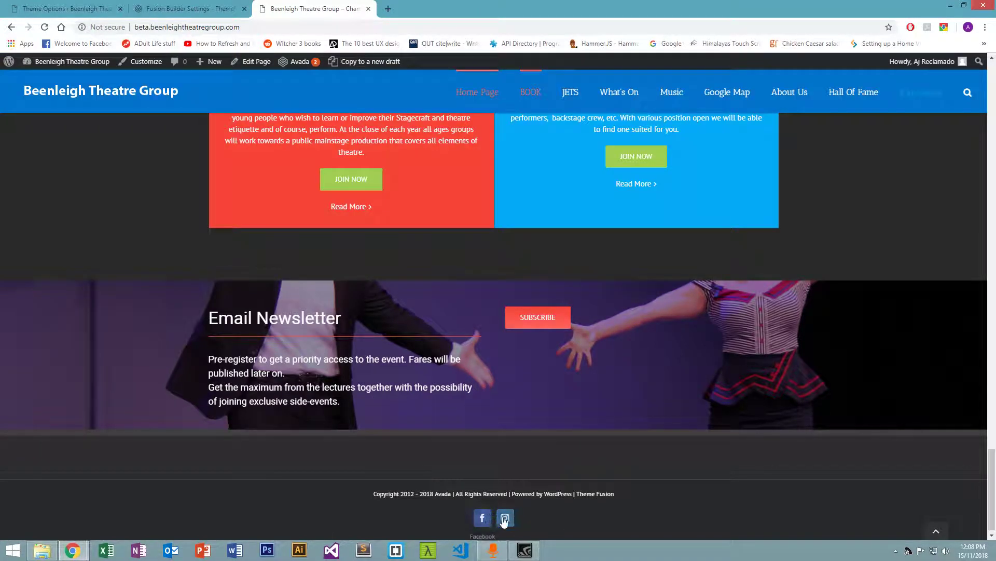
Step: Examine the Footer Content options for widgets, columns, special effects, the copyright bar and copyright text
click(19, 9)
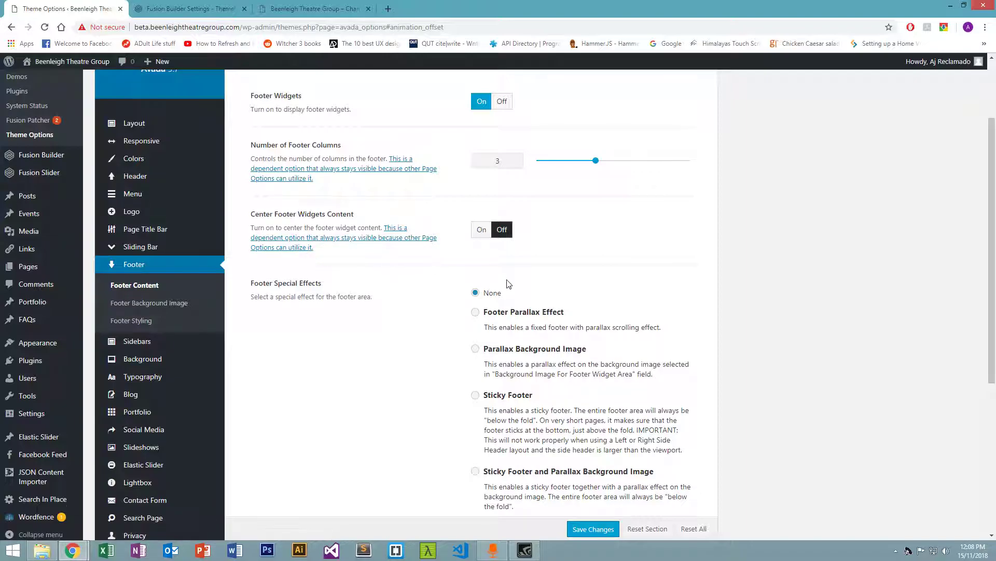
scroll(437, 207, up, 2)
scroll(437, 228, down, 1)
scroll(438, 230, down, 5)
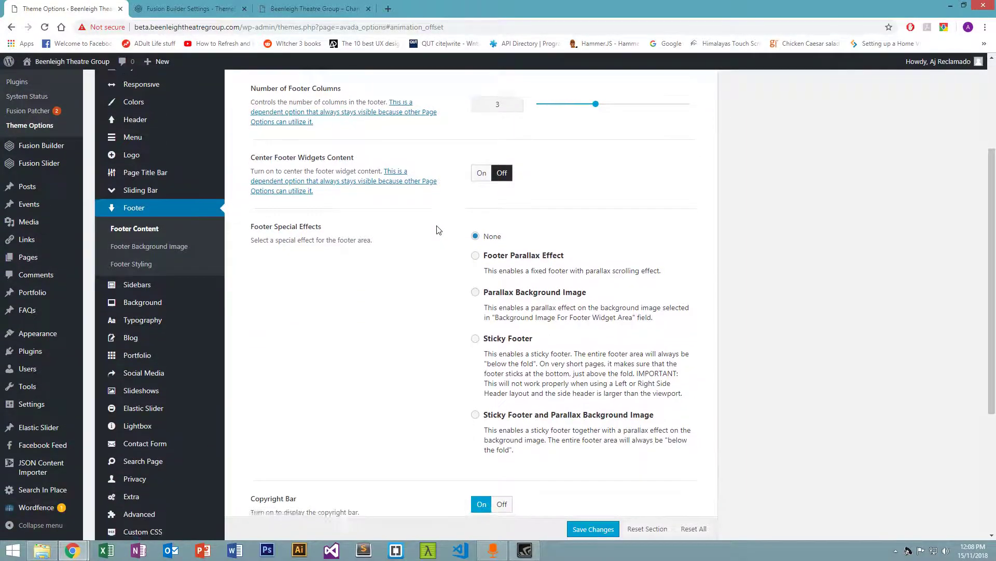
scroll(438, 231, down, 2)
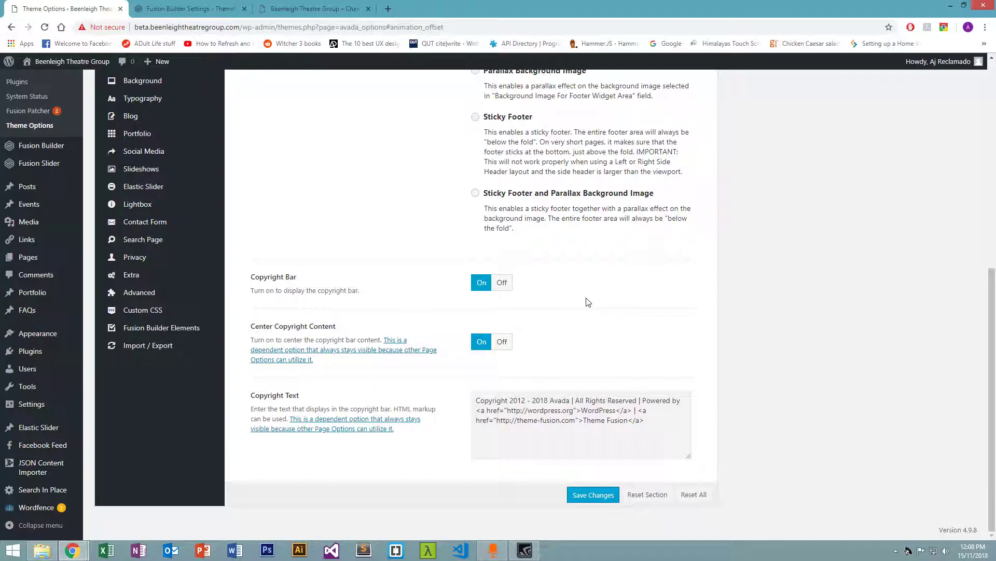
scroll(576, 312, up, 1)
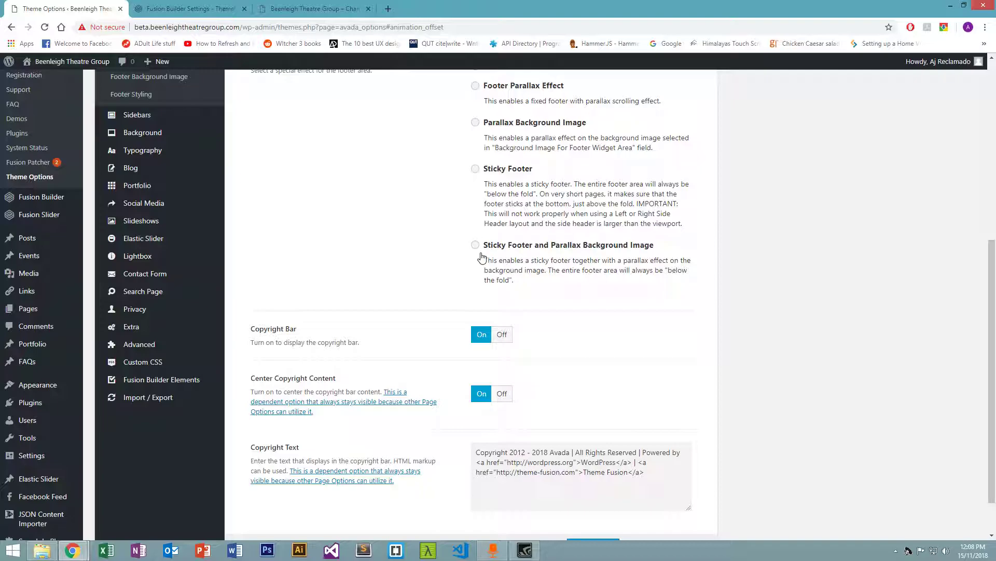
Step: Open the Footer Styling options and examine the footer width, padding, background color, border and divider line settings
scroll(482, 257, up, 6)
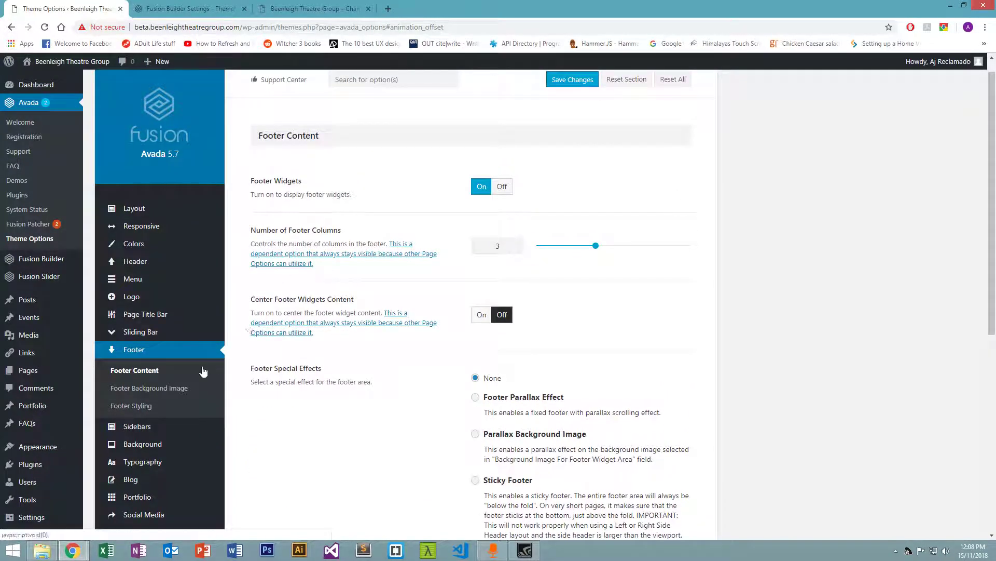
click(142, 405)
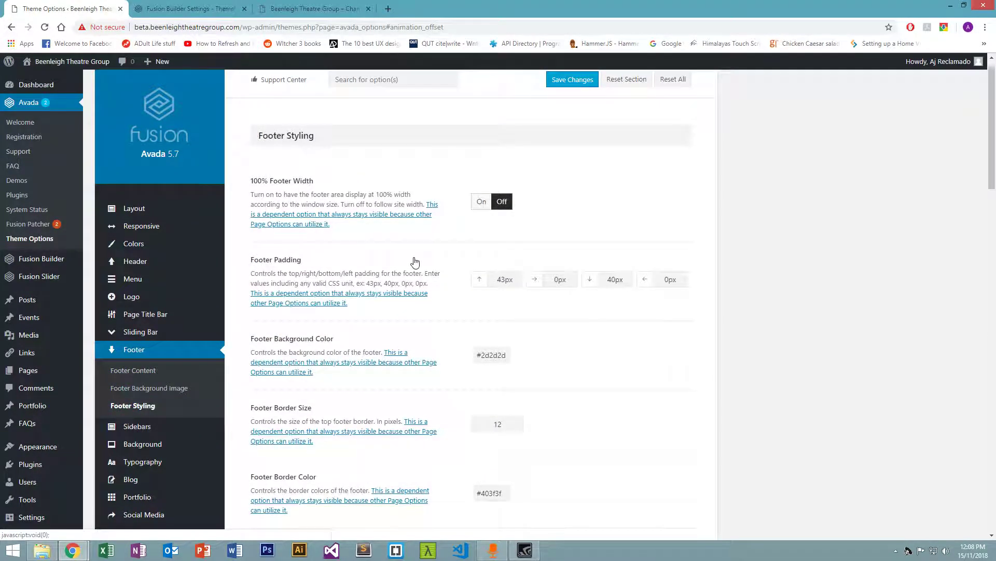
scroll(442, 262, down, 2)
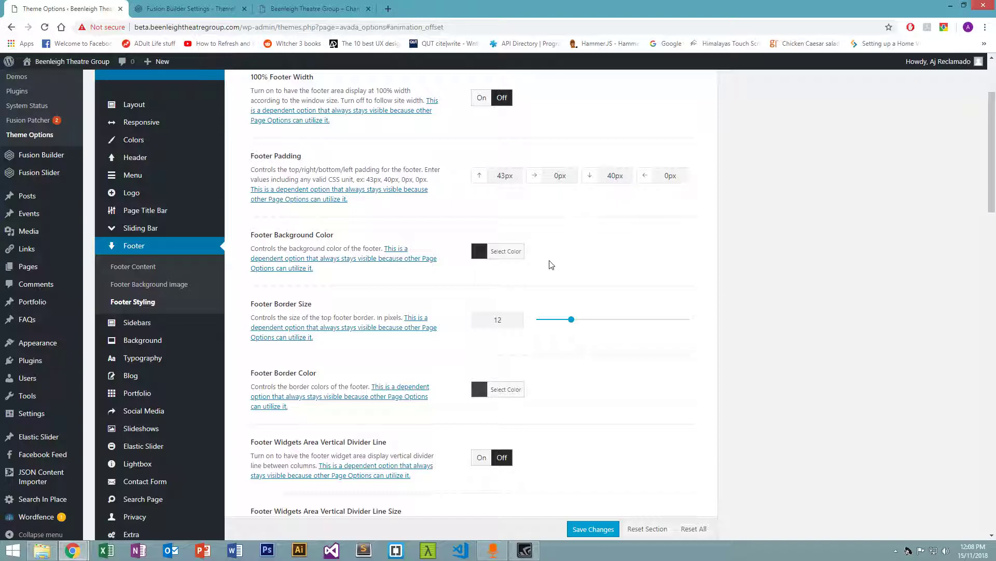
scroll(553, 262, down, 6)
scroll(552, 264, up, 8)
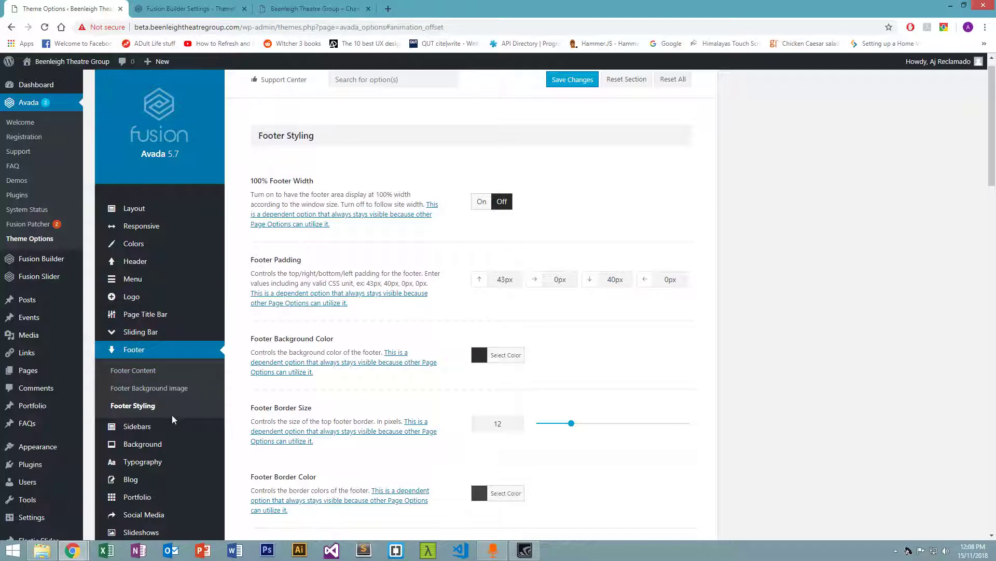
Step: Open the Sidebar Styling options and examine the responsive order, sticky sidebars, padding and background color settings
mouse_move(174, 429)
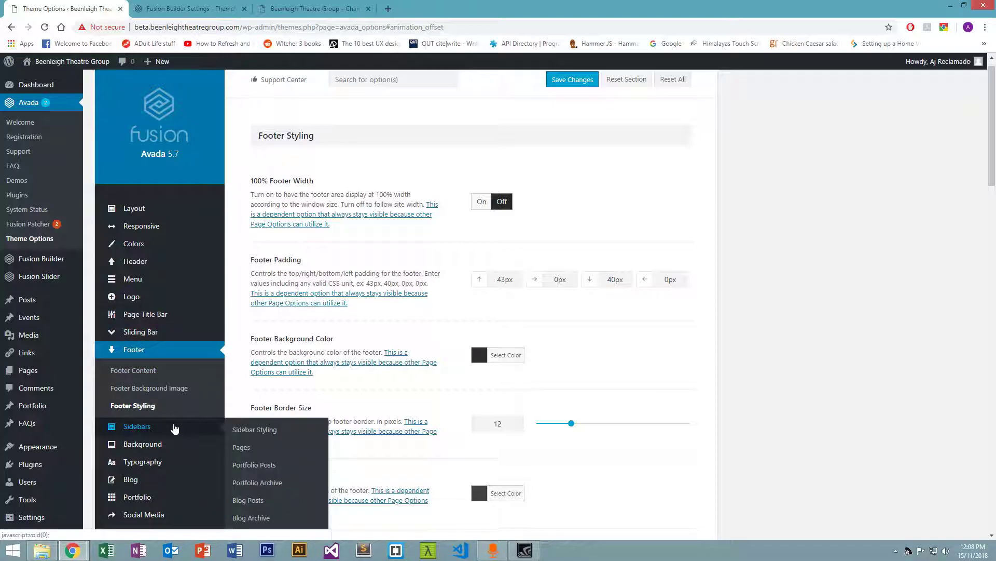
click(175, 430)
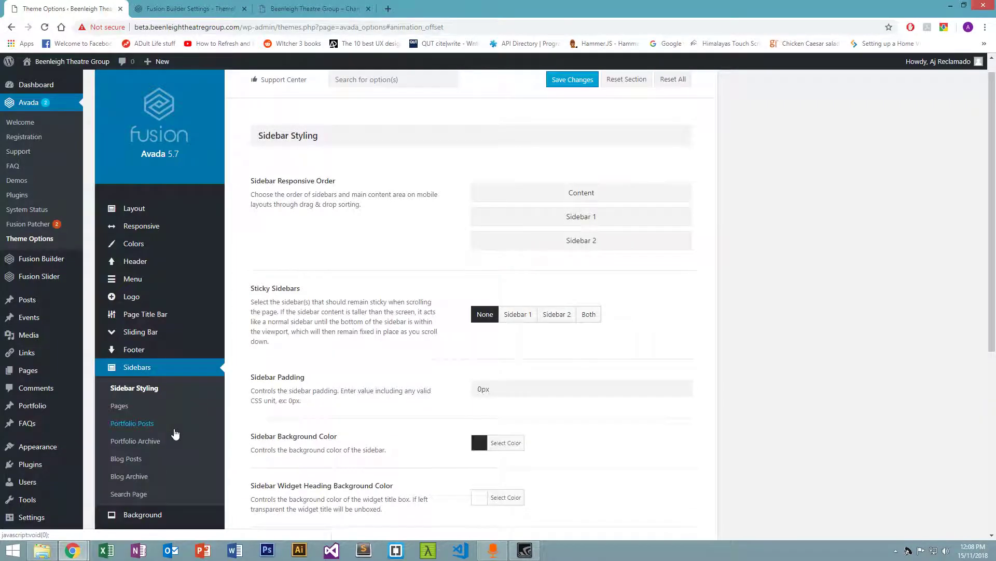
scroll(447, 407, down, 5)
scroll(447, 406, up, 5)
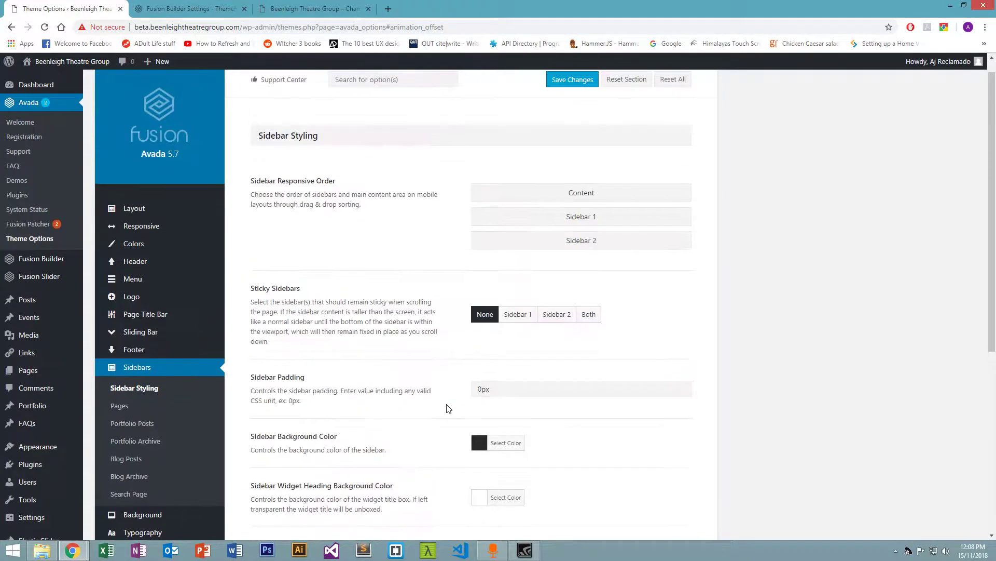
scroll(450, 407, up, 1)
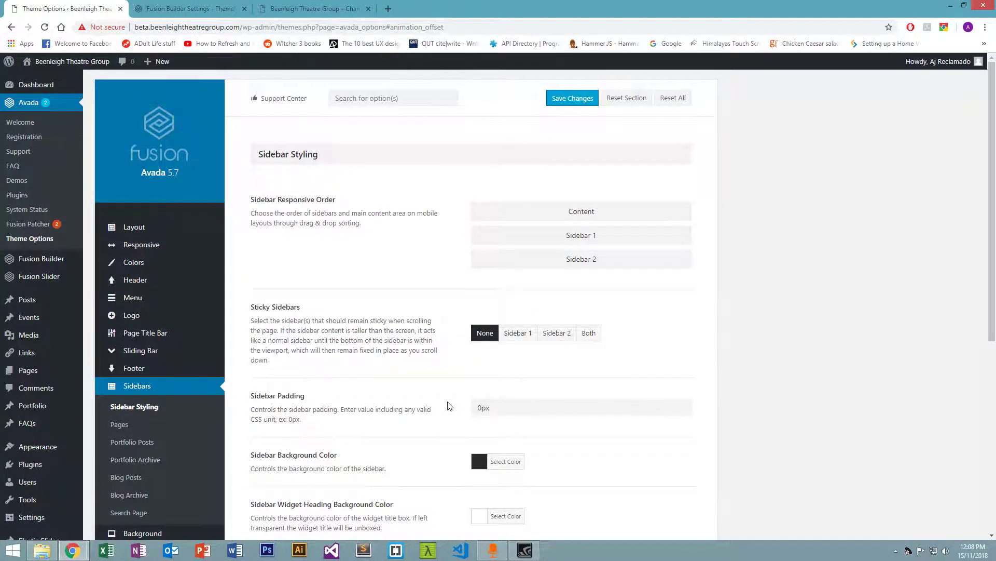
Step: Open the Facebook side panel on the site's home page, and return to the Sidebar Styling options to compare
click(225, 6)
click(109, 7)
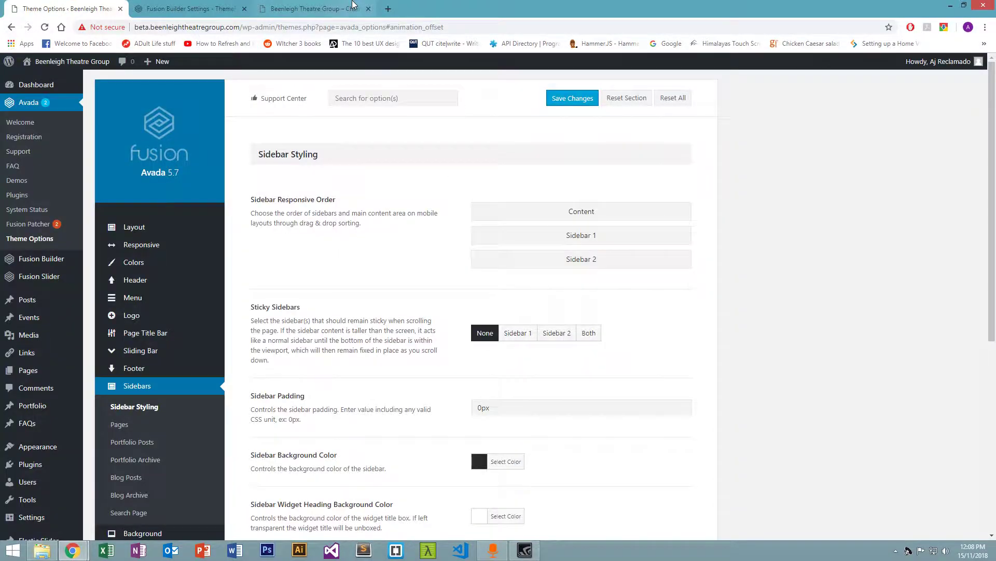
click(311, 9)
scroll(943, 182, up, 5)
scroll(954, 167, up, 15)
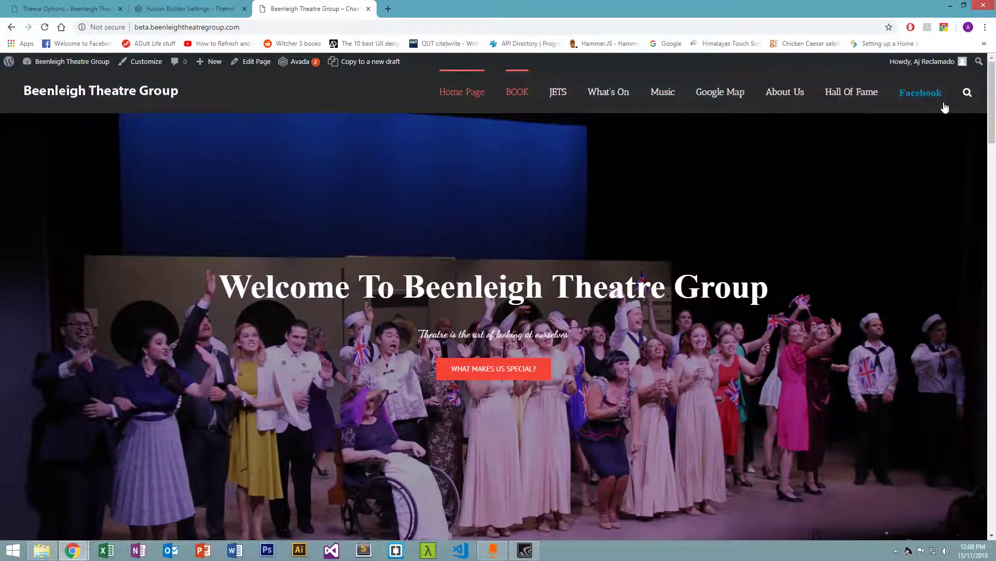
click(939, 97)
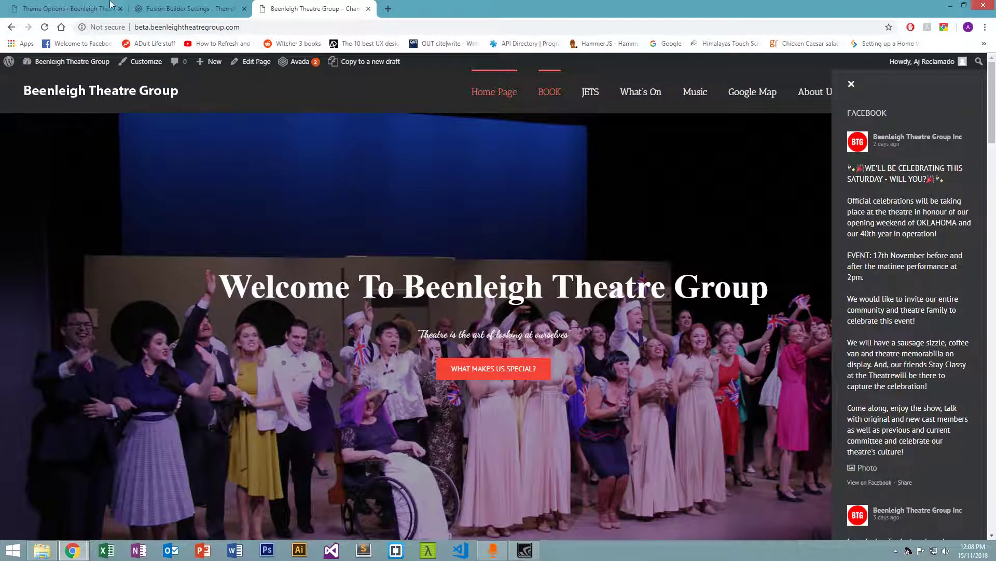
click(115, 6)
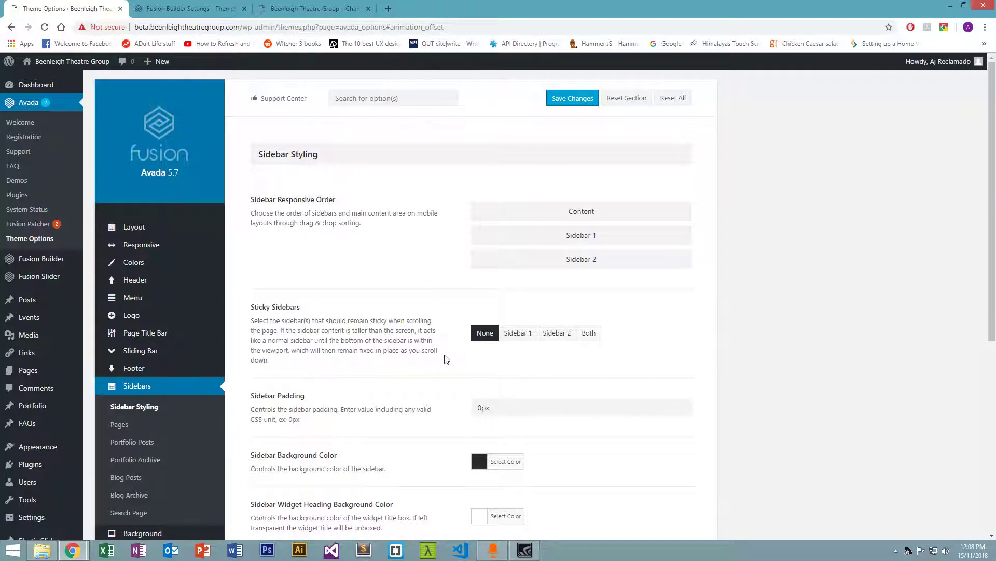
scroll(446, 359, down, 1)
scroll(456, 356, down, 1)
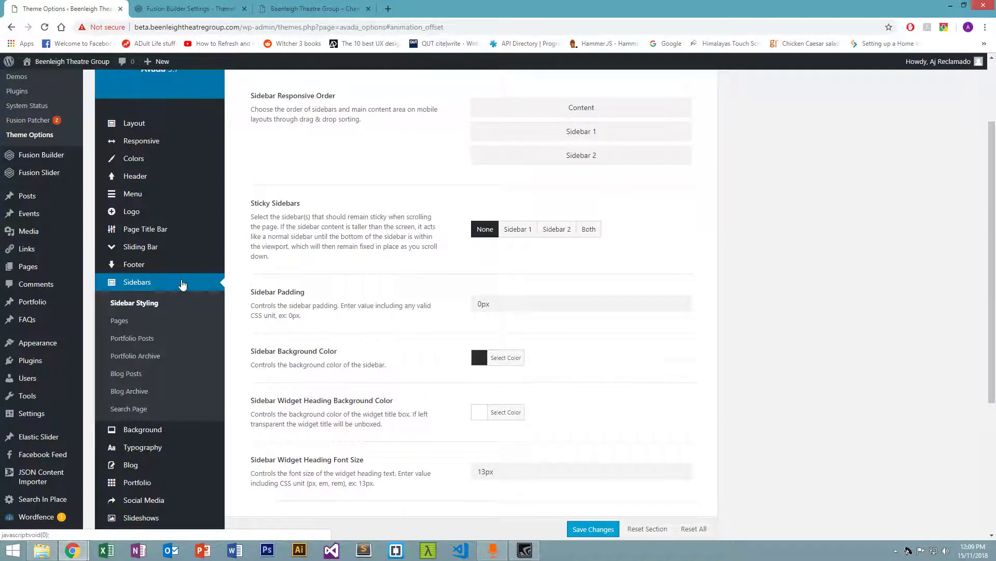
Step: Examine the Page Background options, including the page background color choices, and view the Main Content Background options
mouse_move(140, 450)
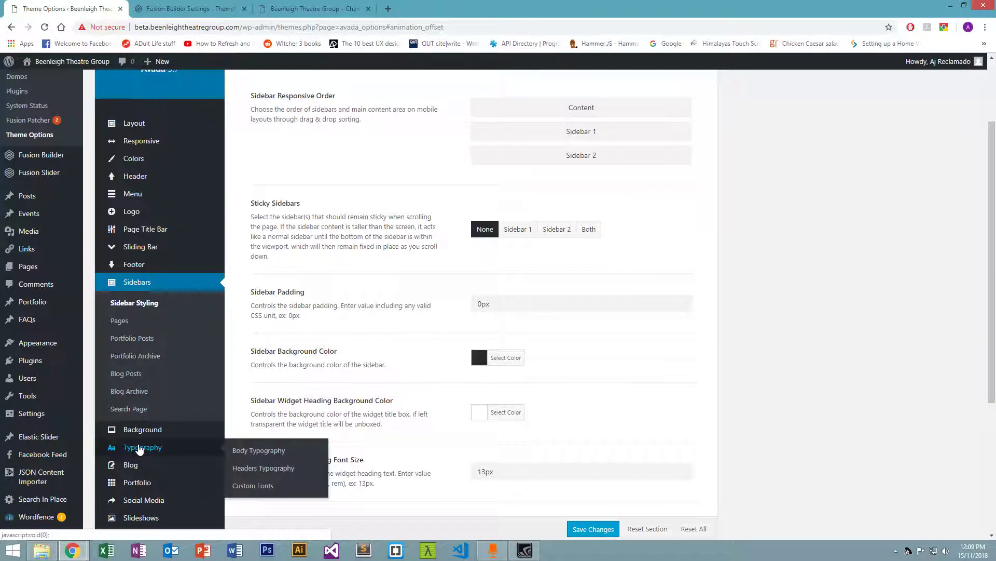
click(143, 429)
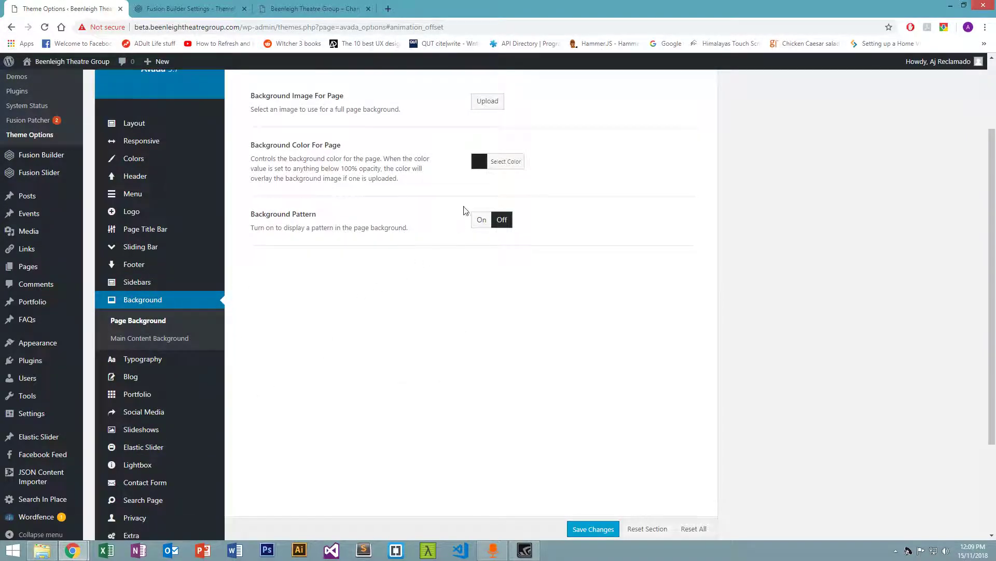
scroll(451, 203, up, 2)
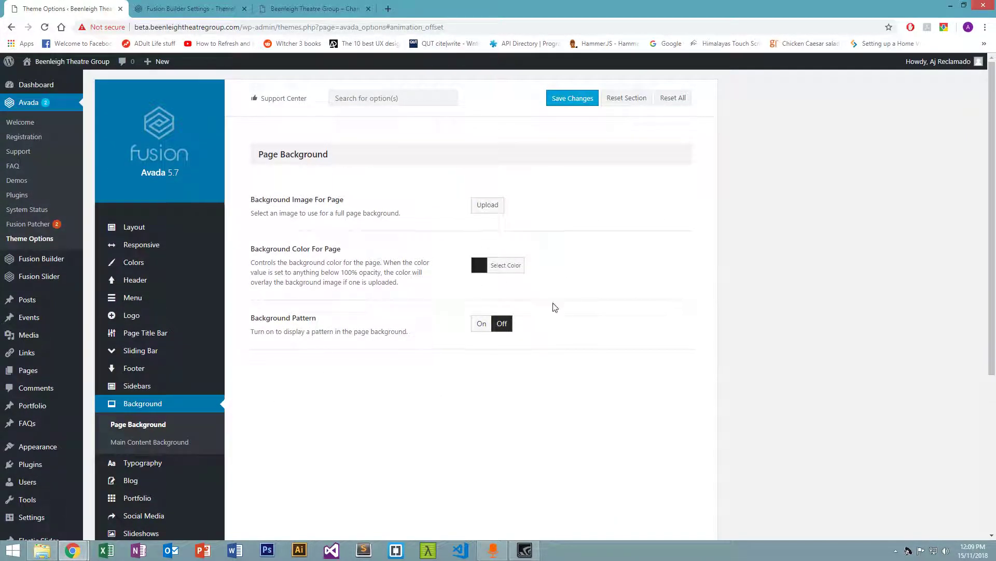
click(507, 265)
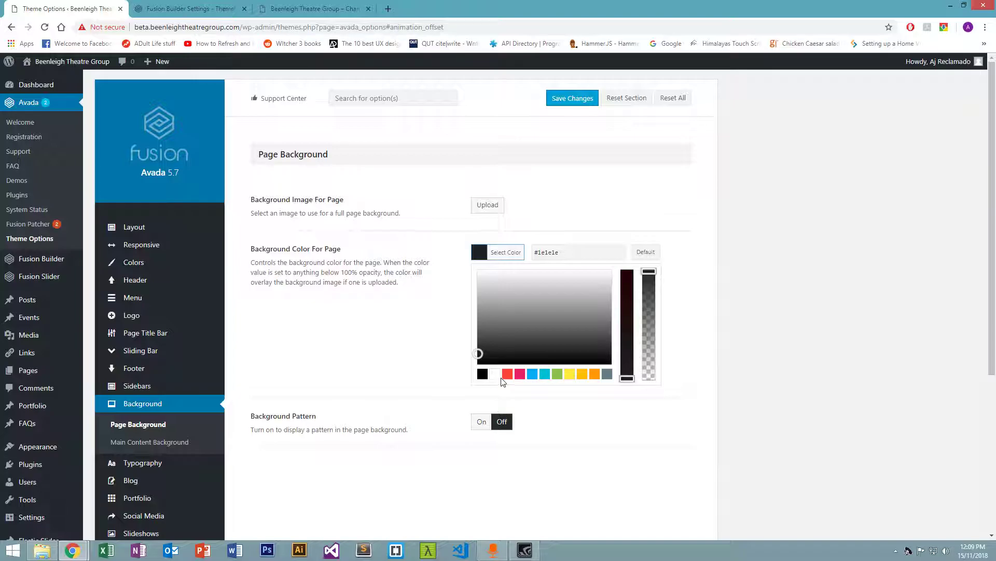
click(359, 334)
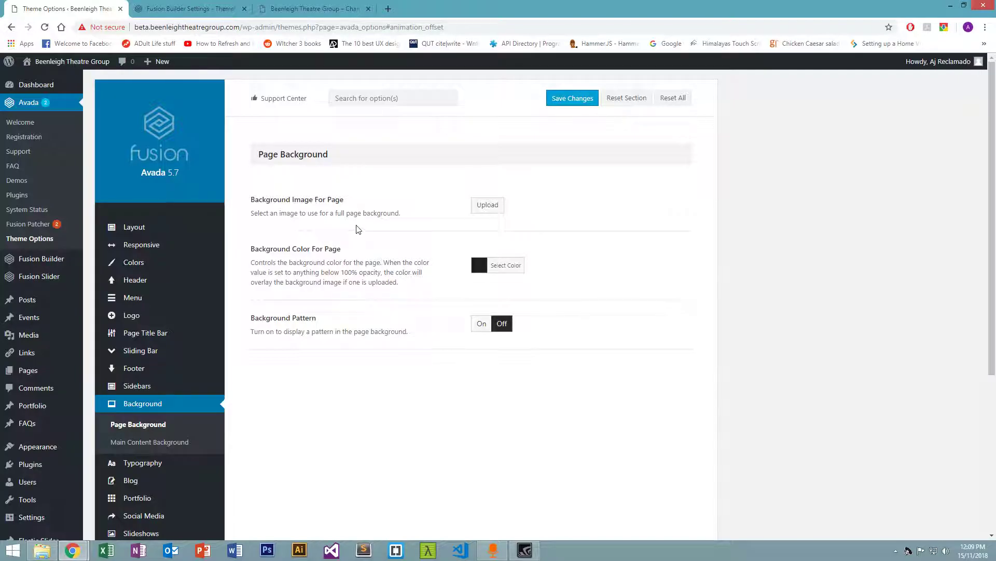
scroll(356, 222, down, 1)
click(131, 398)
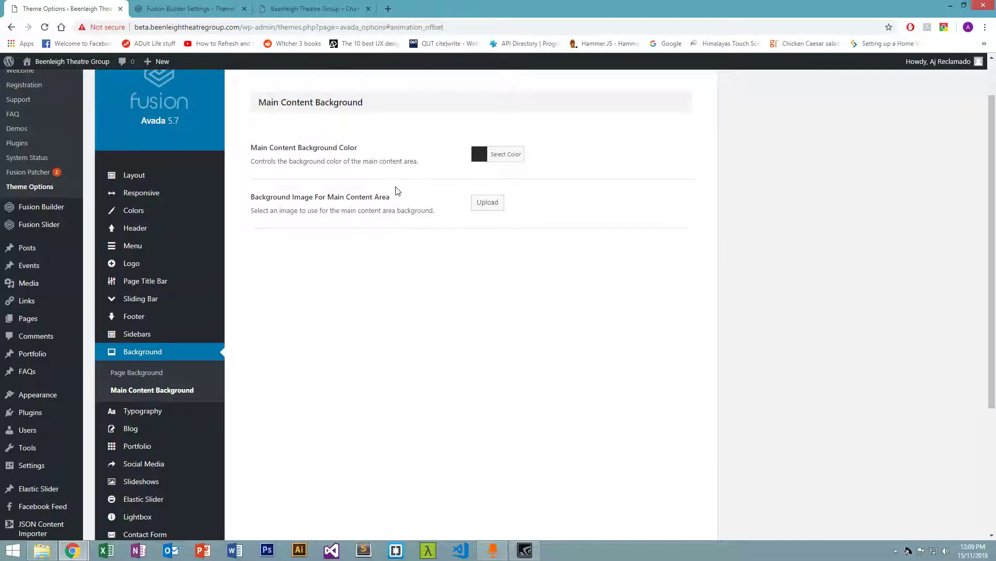
Step: Open the Body Typography options and highlight the sample characters in the font preview
click(139, 411)
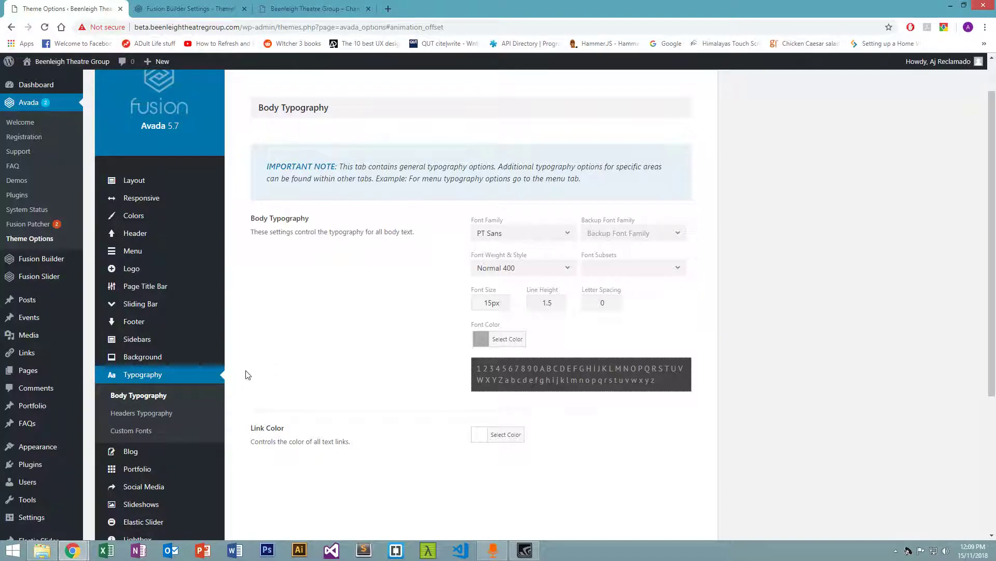
click(218, 5)
click(72, 9)
drag(478, 368, 658, 381)
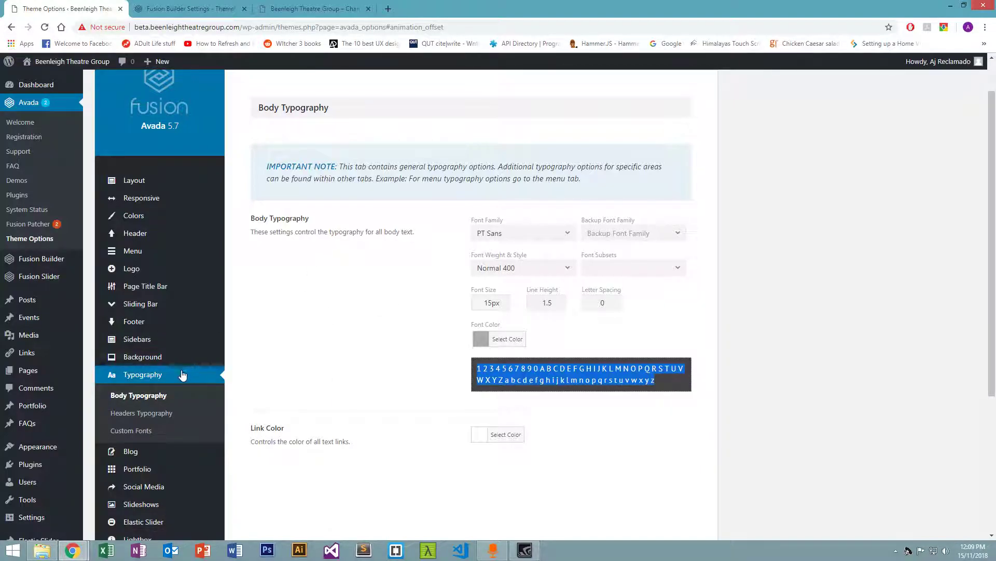
Step: Open the Headers Typography options and examine the font settings for the H1 and H2 headers
click(139, 415)
scroll(405, 239, down, 6)
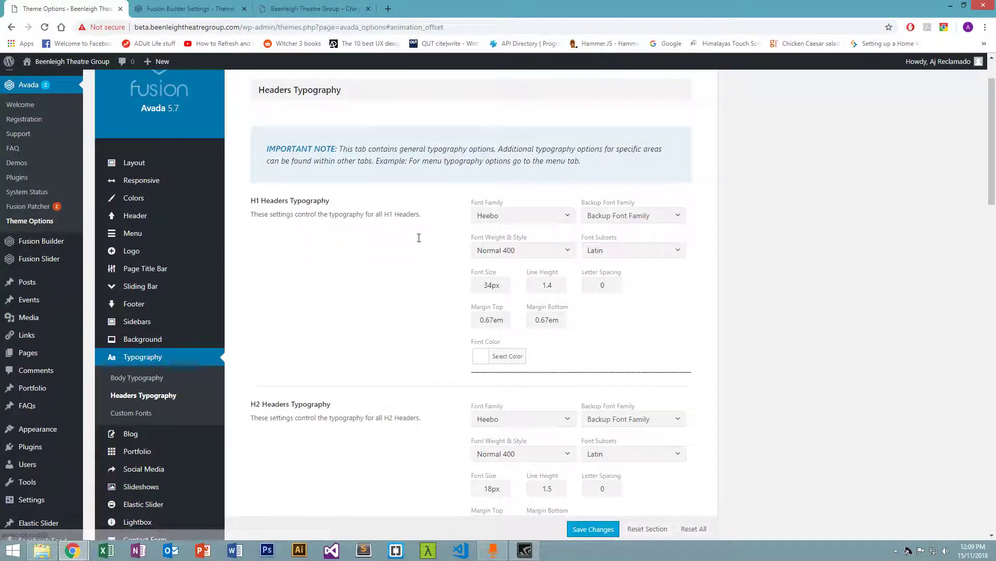
scroll(396, 280, up, 7)
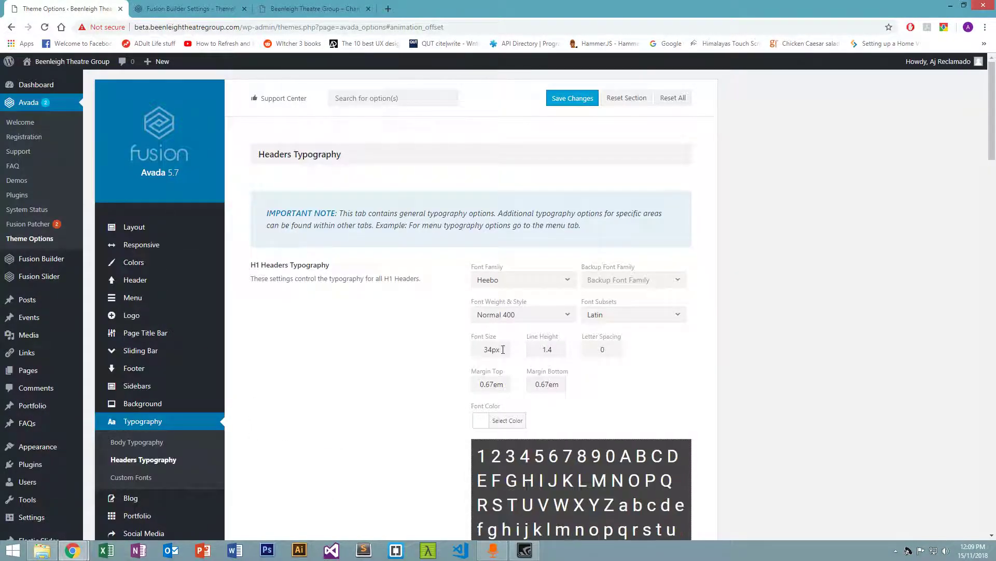
scroll(512, 316, down, 6)
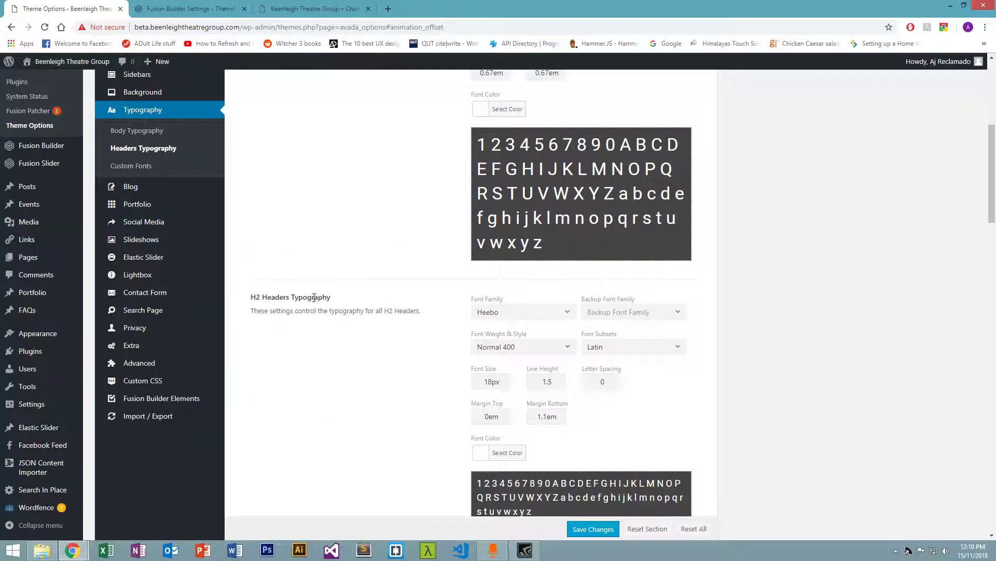
scroll(363, 304, down, 5)
scroll(519, 306, up, 9)
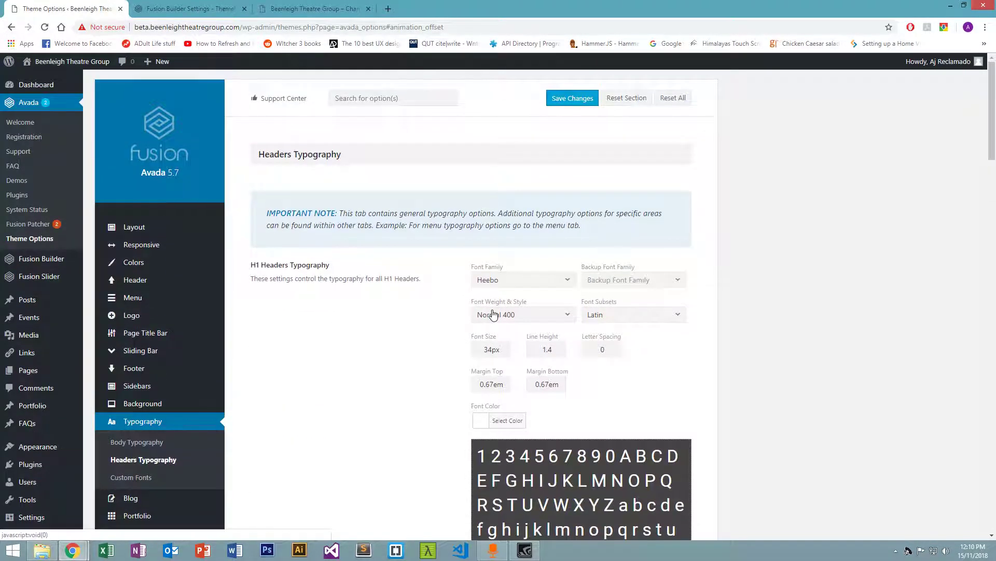
Step: Browse the font families available for the H1 headers without choosing a different font
click(570, 282)
scroll(498, 331, down, 6)
scroll(506, 332, up, 5)
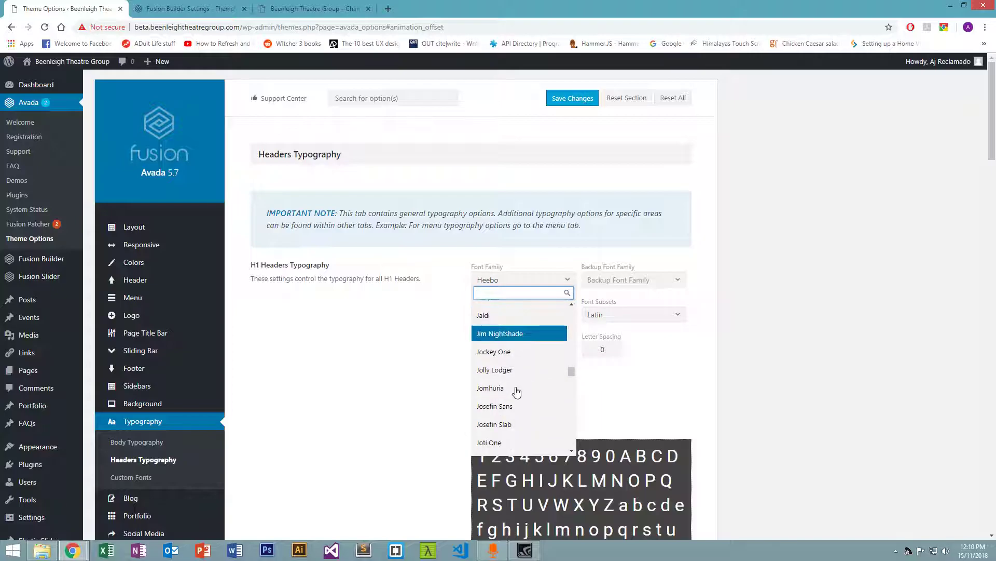
click(458, 293)
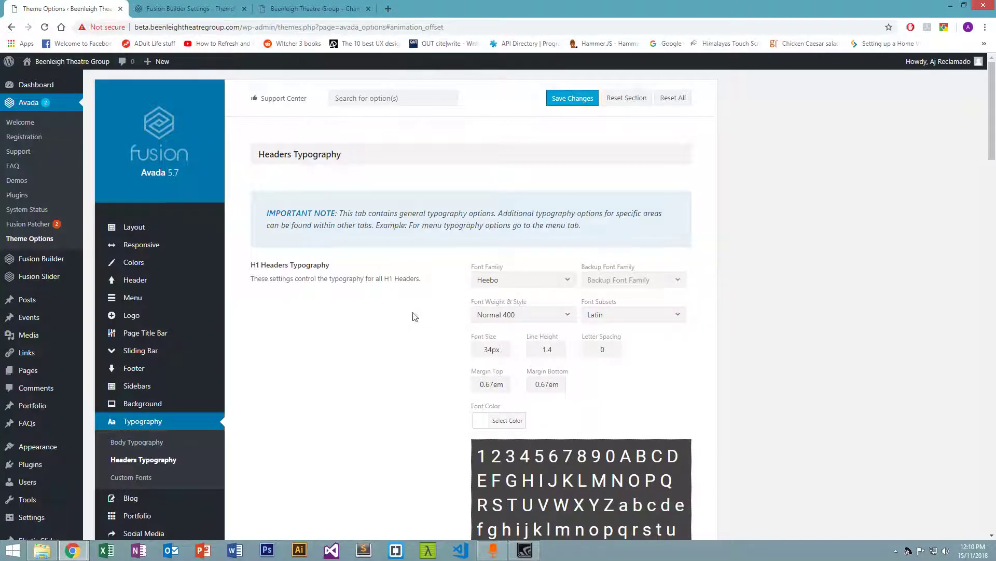
click(525, 281)
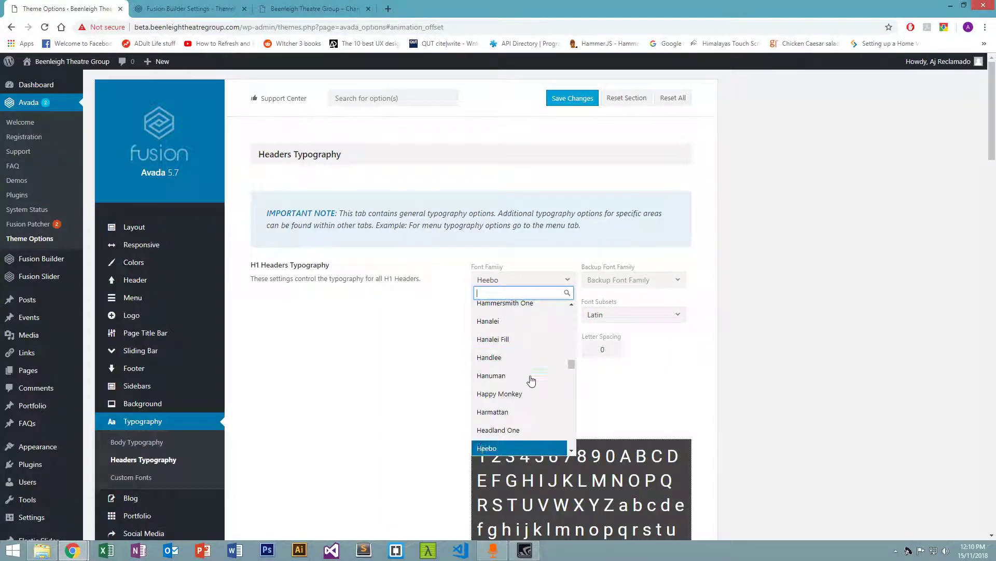
Step: Search the web for "google fonts" in a new browser tab, open the Google Fonts site and browse its font directory
click(389, 9)
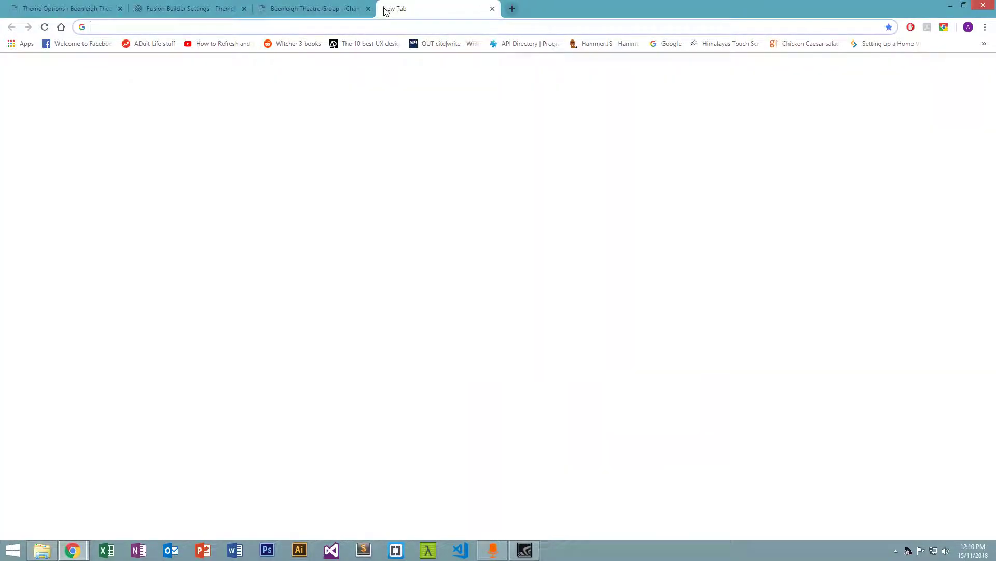
text(google fonts)
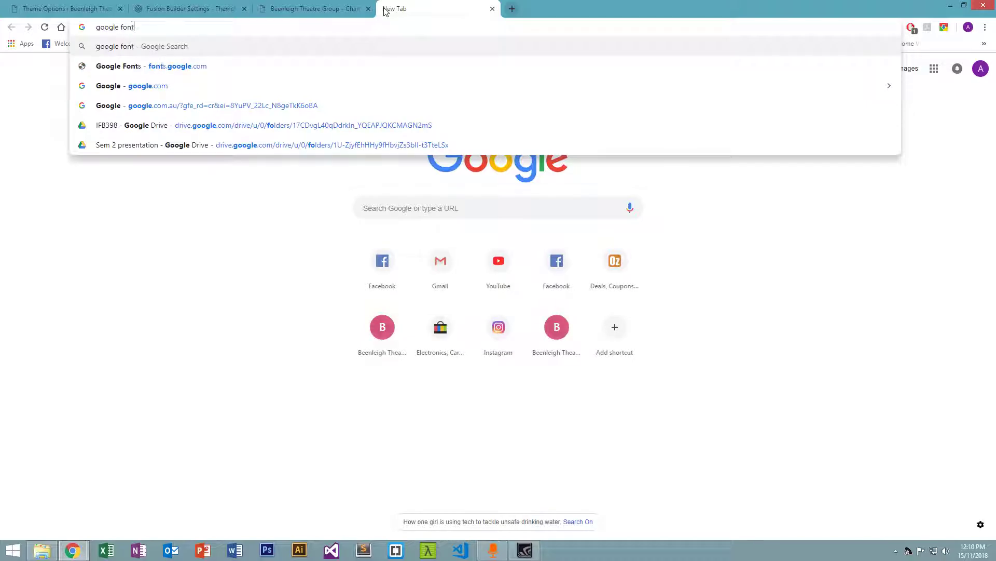
key(Return)
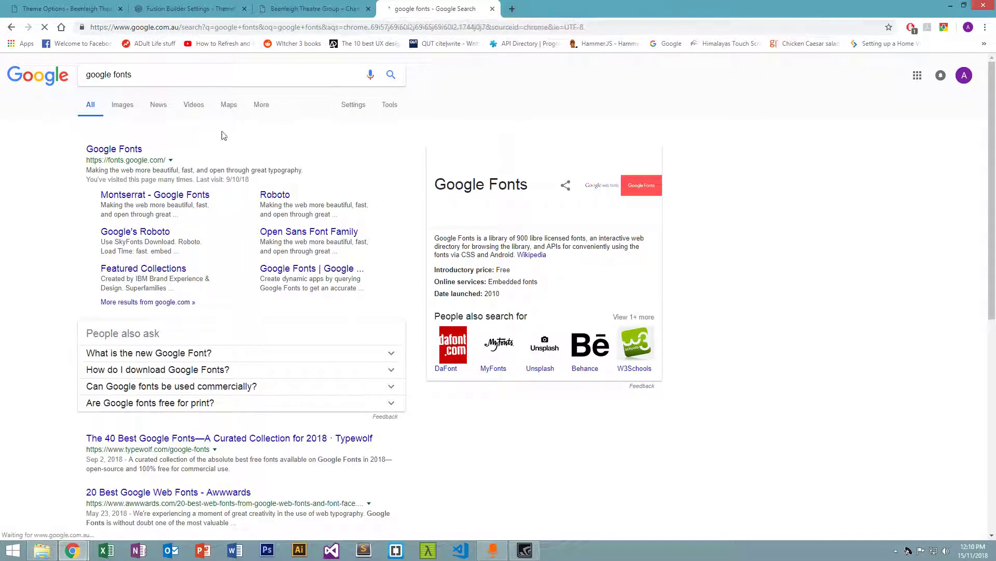
click(62, 7)
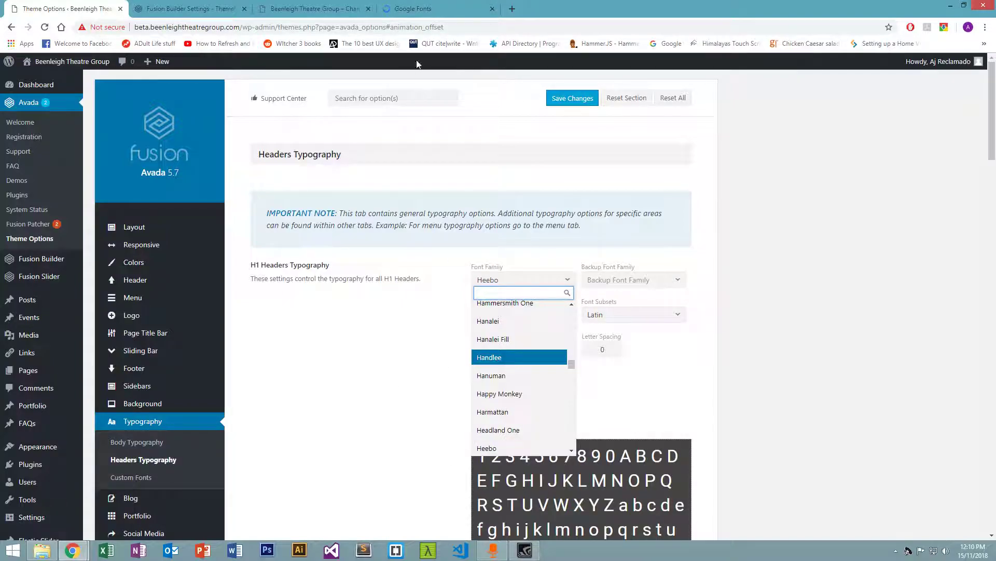
click(406, 8)
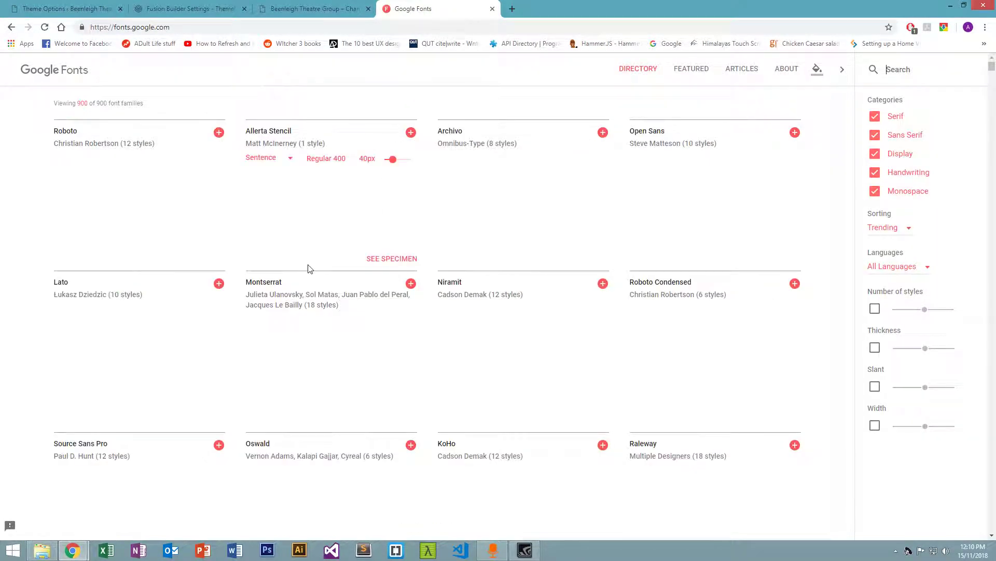
scroll(371, 275, down, 6)
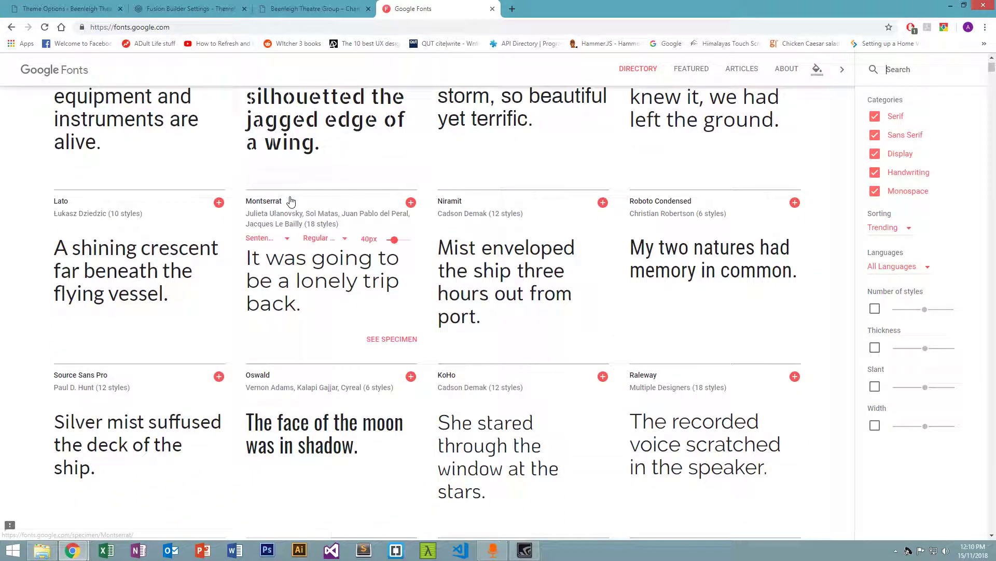
scroll(371, 275, up, 5)
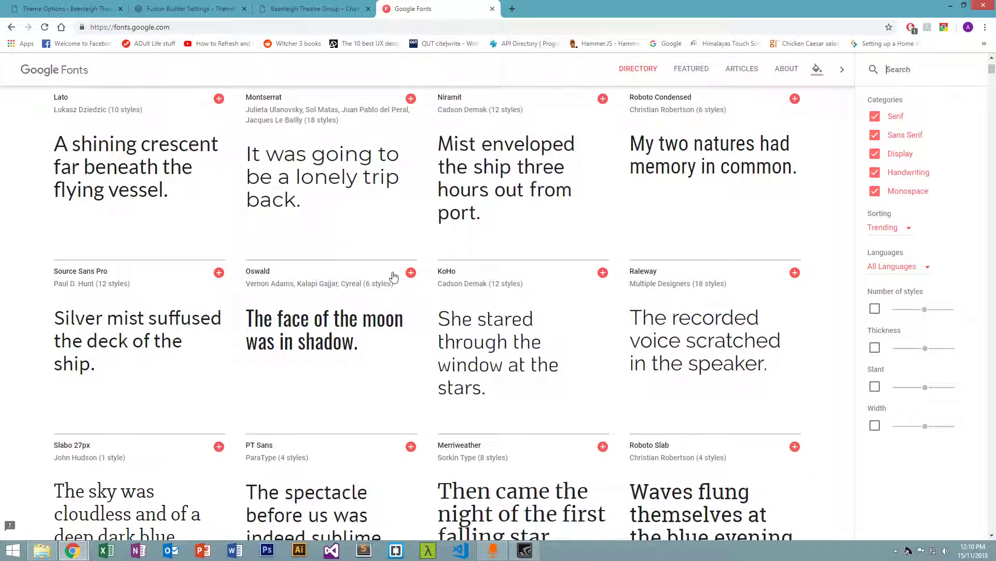
Step: Open the Montserrat font's page in the Google Fonts directory and copy the font name
drag(245, 207, 268, 198)
click(296, 202)
click(245, 187)
click(280, 201)
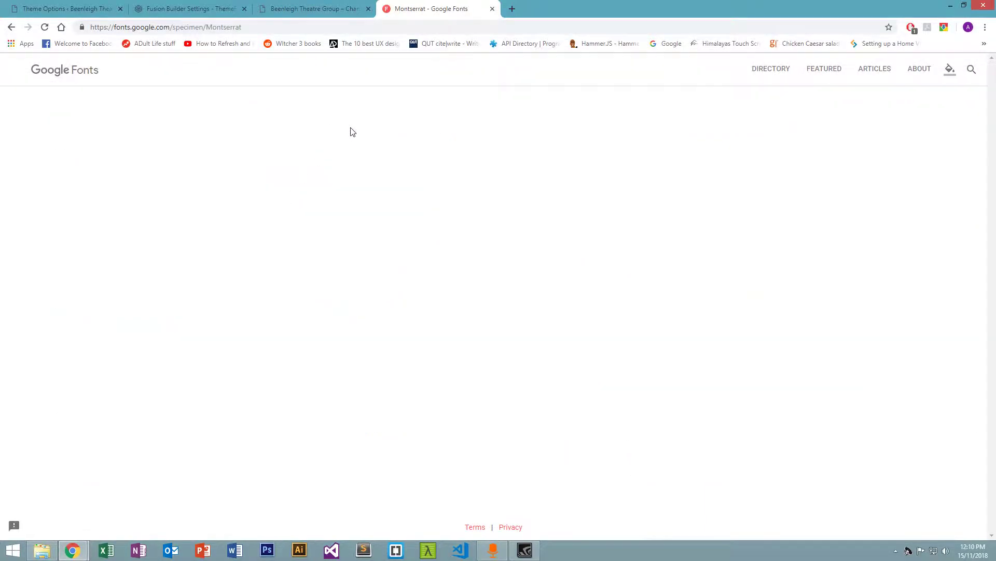
drag(192, 135, 109, 140)
key(ctrl+c)
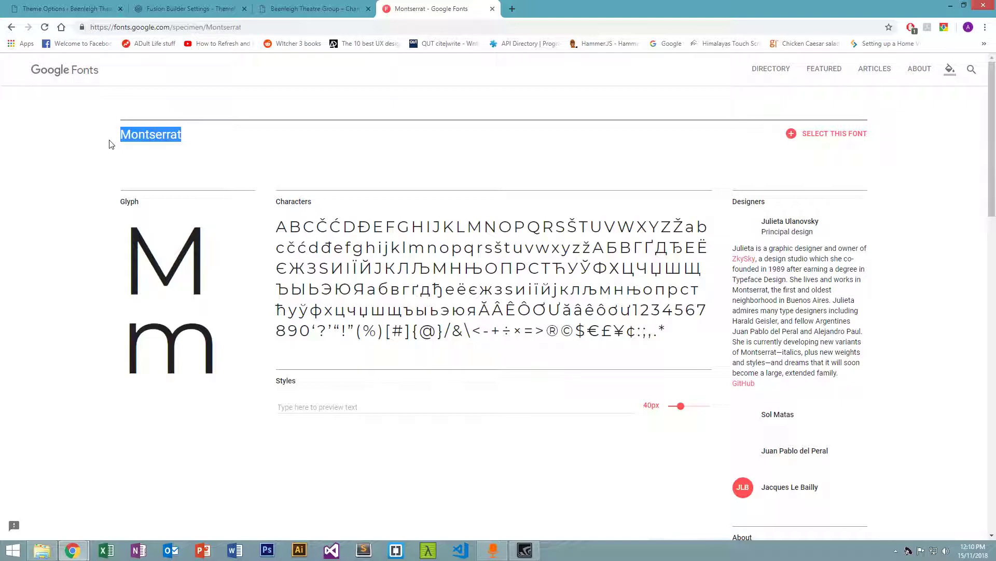
Step: Switch back to the Avada theme options and set the H1 headers font family to Montserrat using the copied name
click(77, 9)
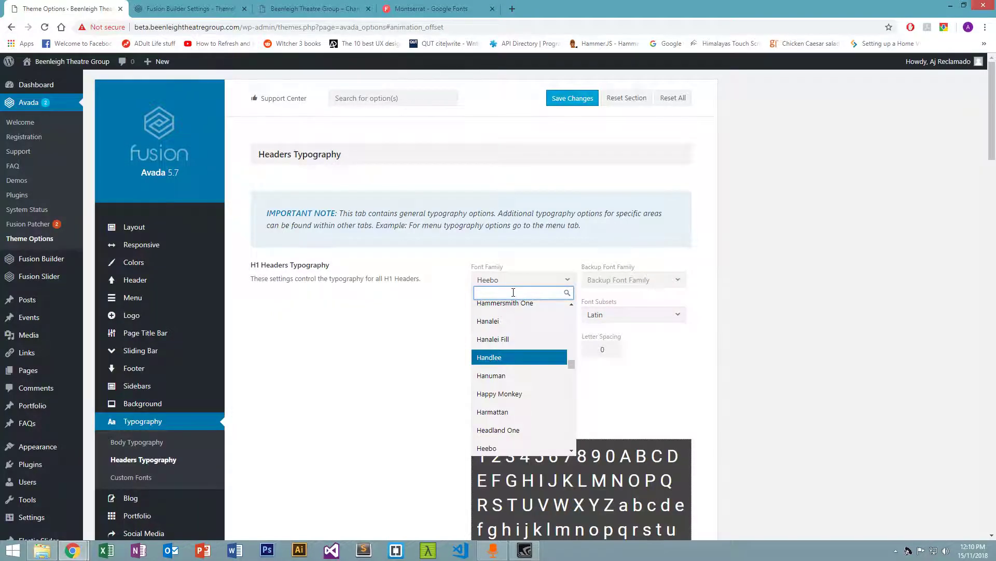
key(ctrl+v)
click(409, 326)
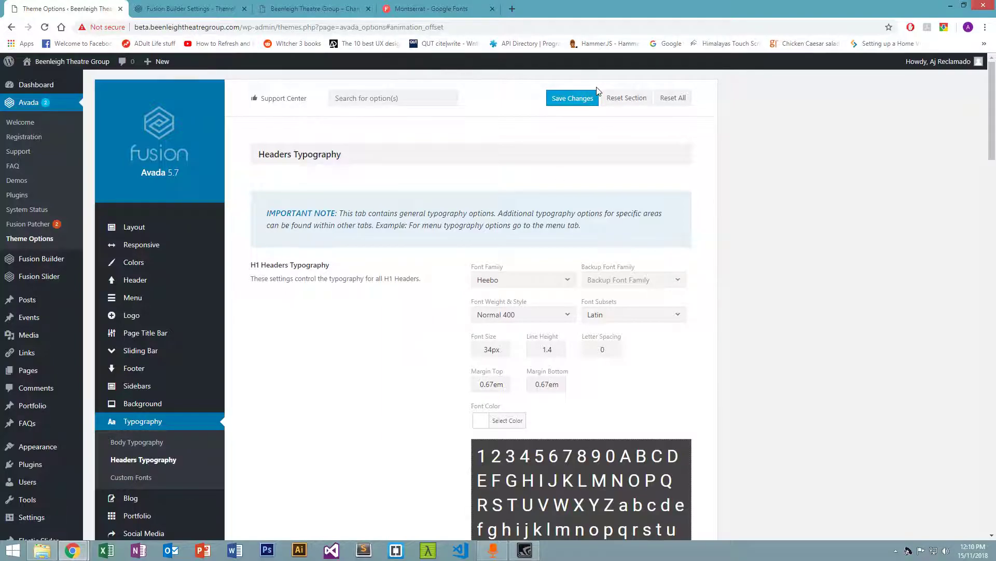
click(540, 287)
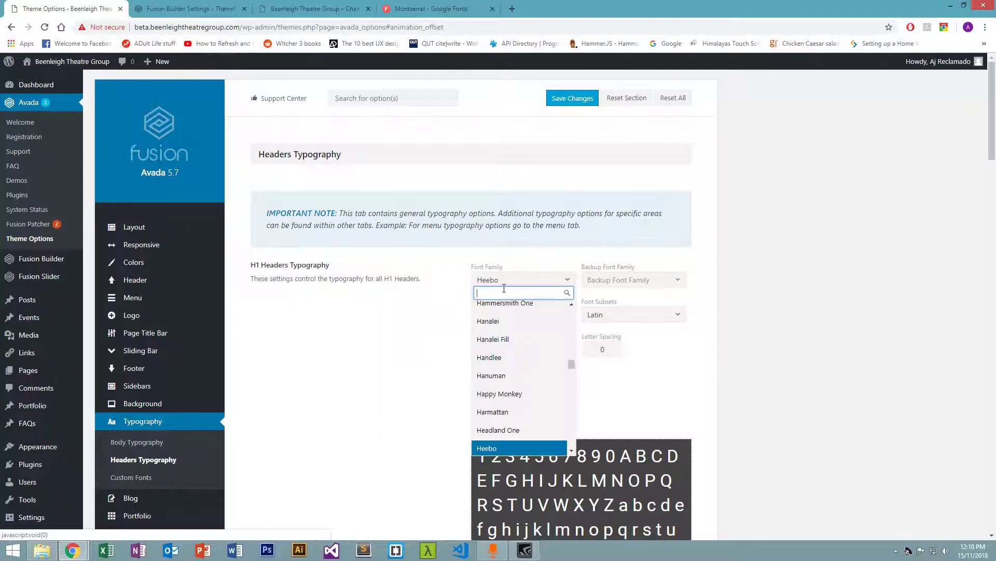
key(ctrl+v)
click(486, 324)
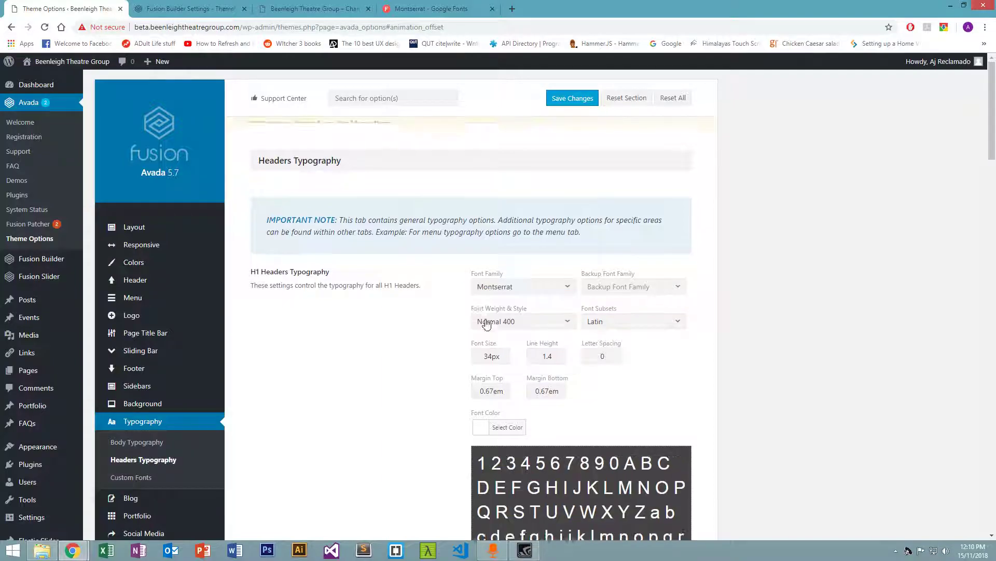
scroll(500, 285, down, 3)
scroll(500, 285, up, 1)
scroll(500, 284, up, 3)
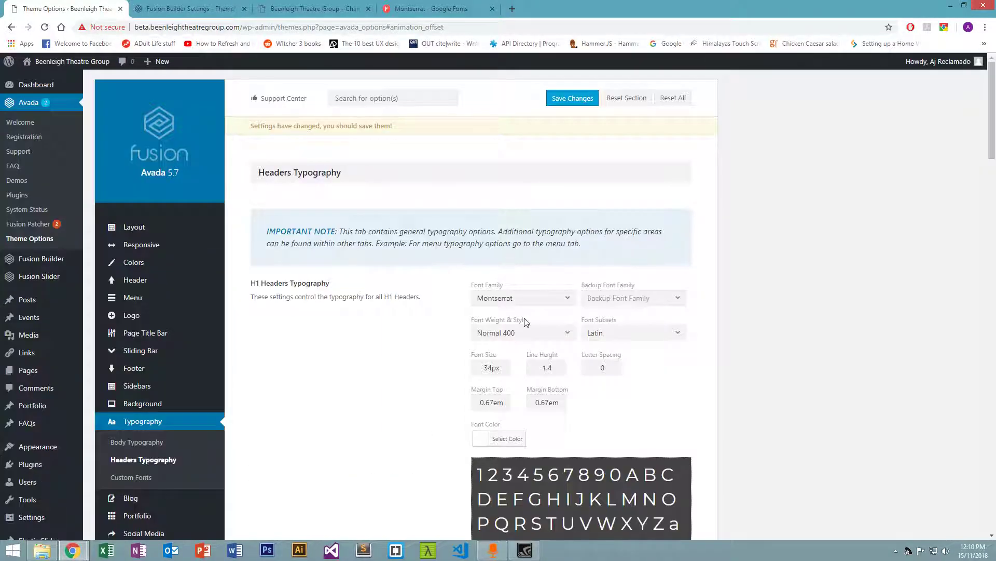
Step: Set the H1 headers font family back to Heebo
click(531, 301)
click(545, 303)
click(546, 305)
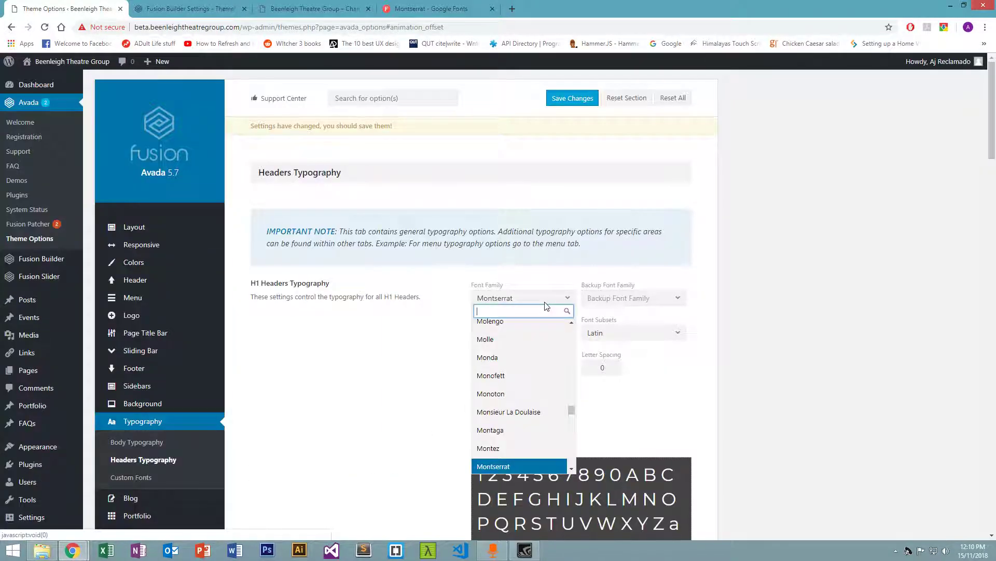
text(Hee)
key(Return)
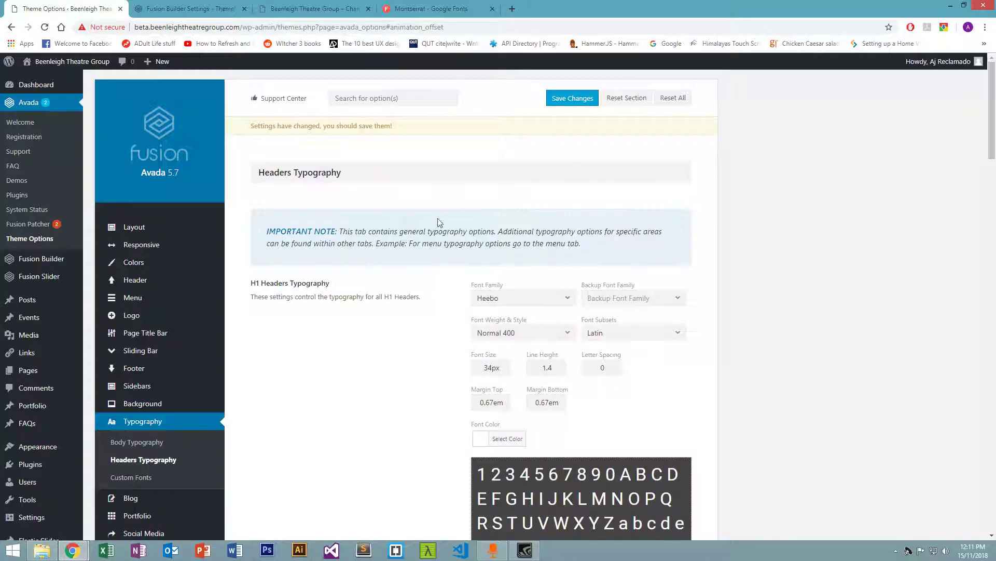
Step: Open the Social Media Icons options and expand the Instagram entry to view its link URL
scroll(211, 312, down, 2)
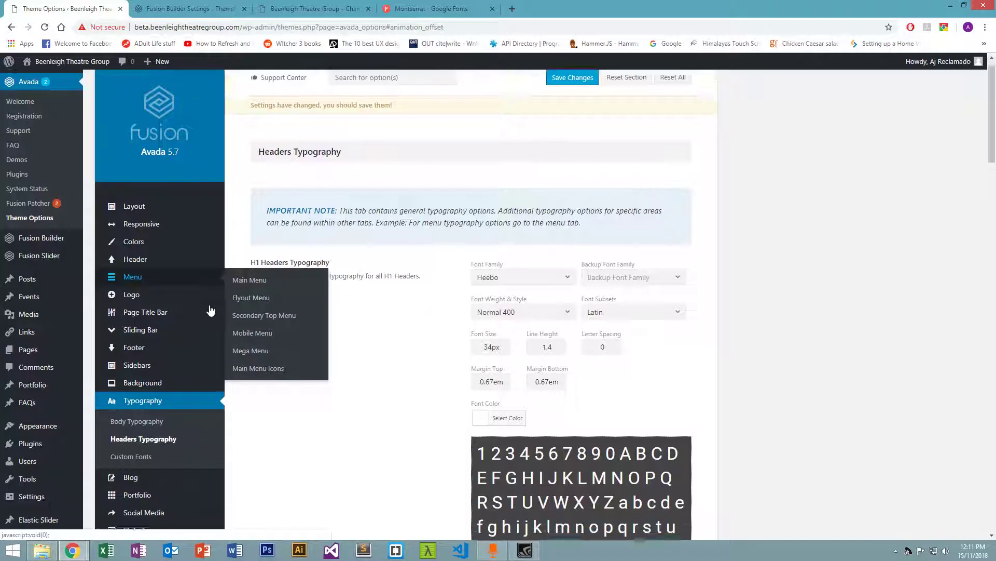
click(155, 430)
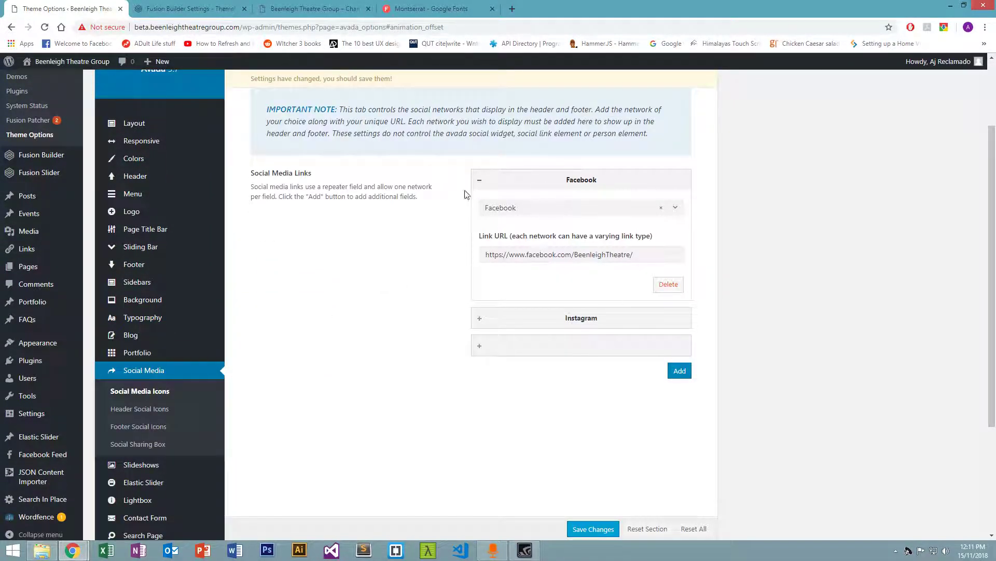
click(479, 316)
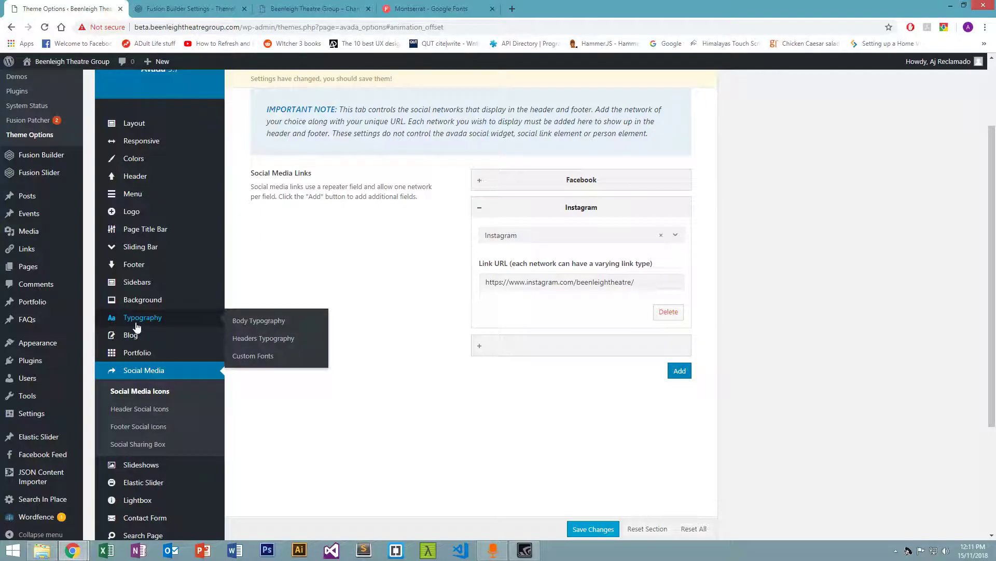
Step: Open the Custom CSS section of the theme options and bring its code editor into view
scroll(211, 383, down, 2)
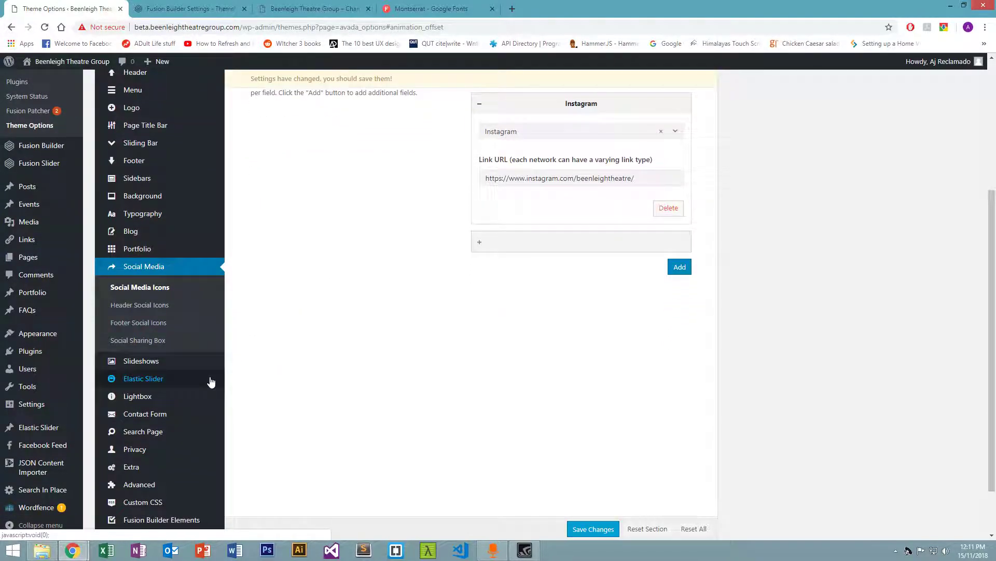
scroll(211, 383, down, 1)
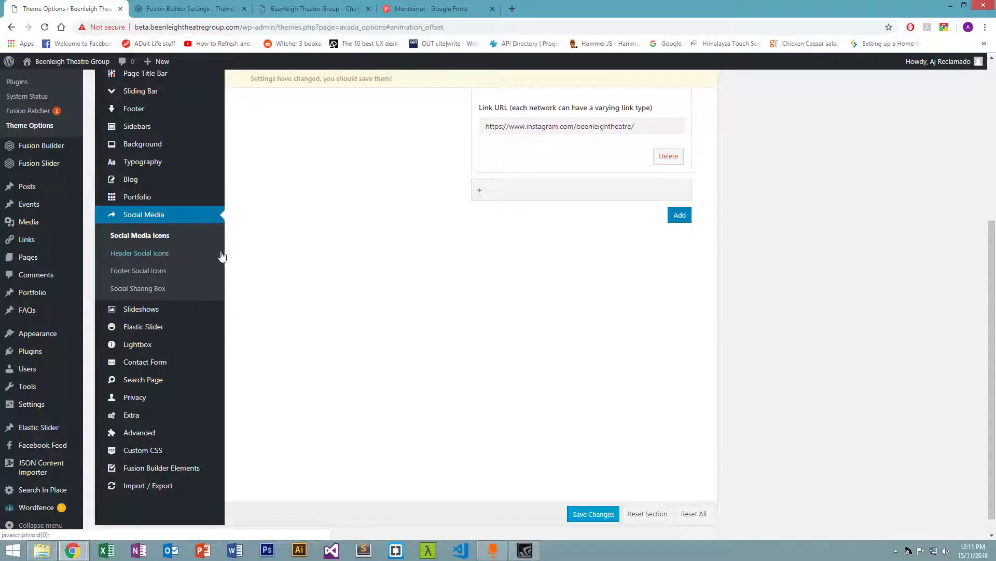
scroll(159, 332, up, 4)
scroll(161, 343, down, 4)
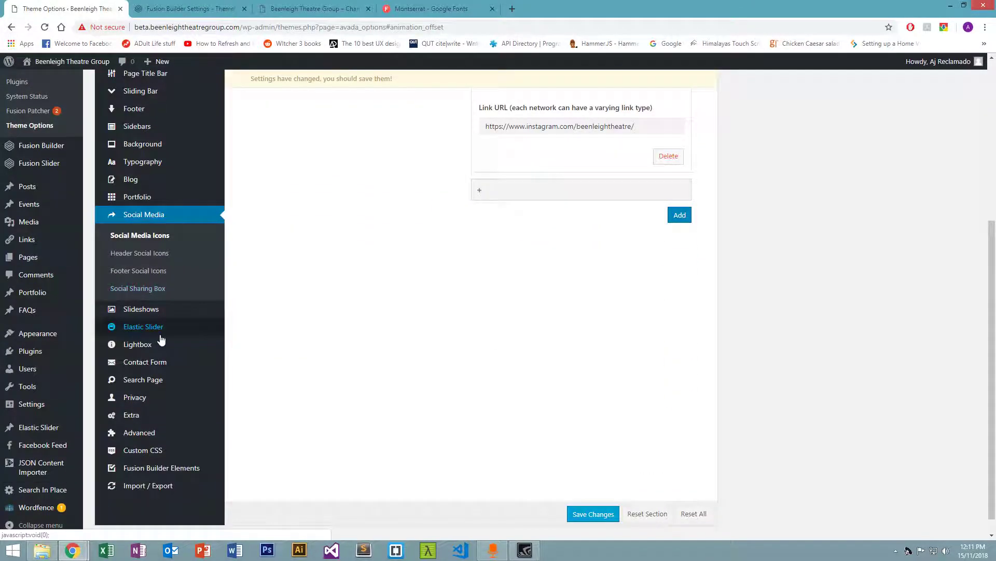
click(158, 450)
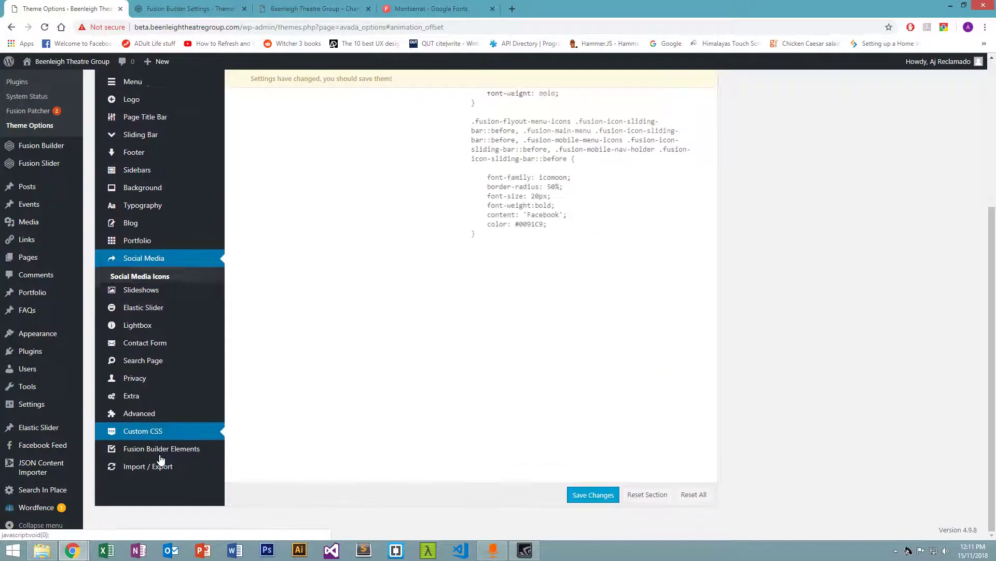
scroll(388, 270, up, 2)
click(388, 270)
scroll(394, 291, up, 2)
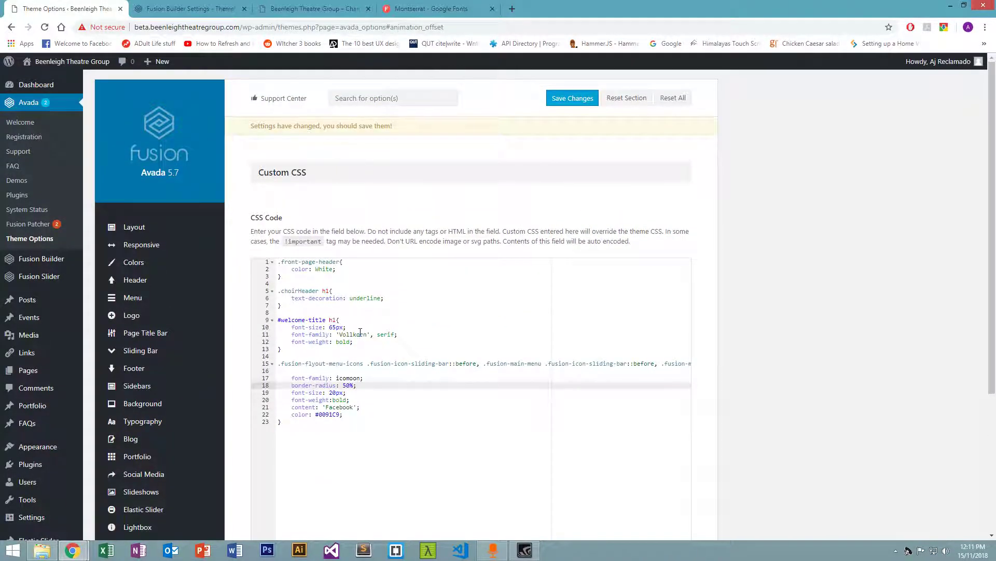
click(329, 372)
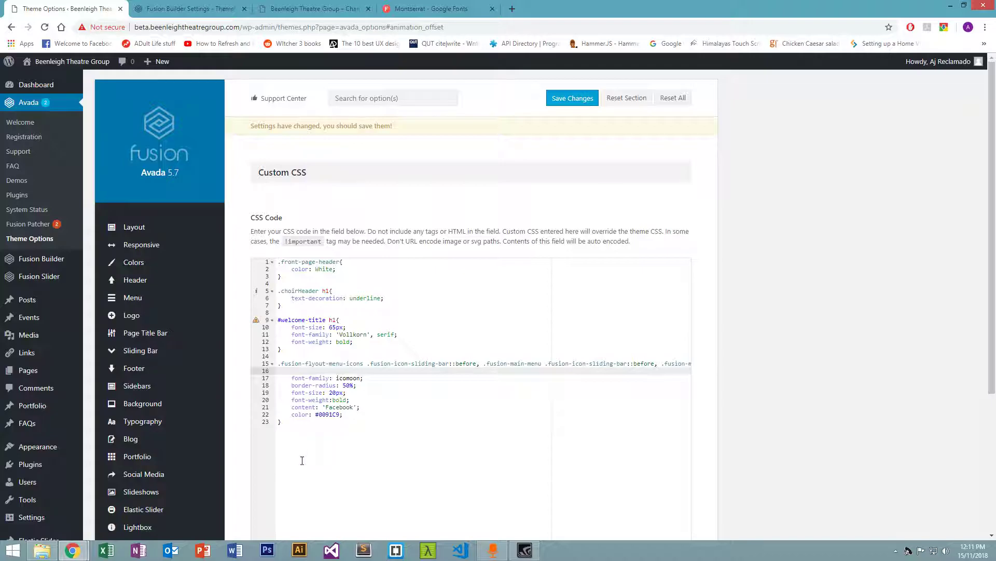
key(BackSpace)
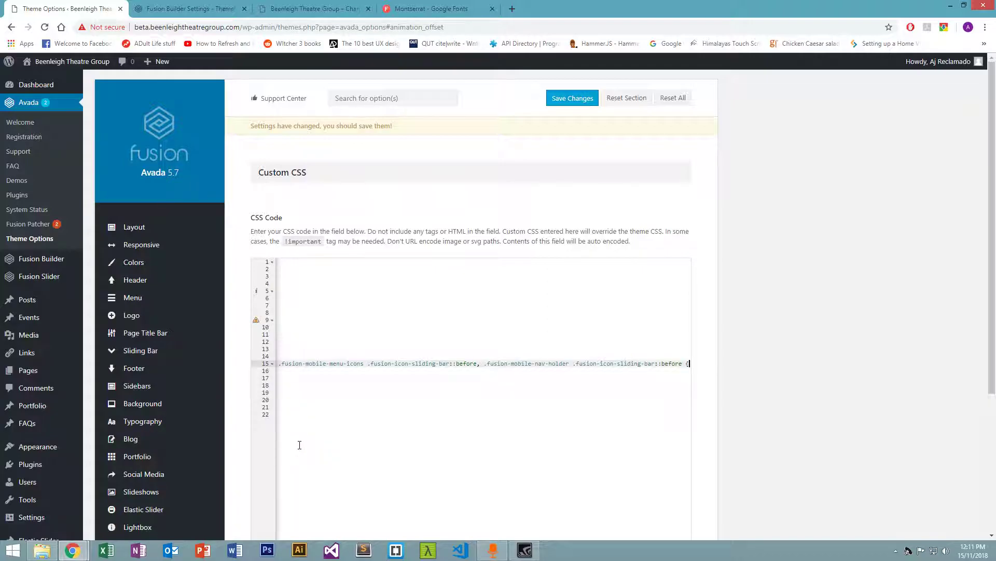
key(ctrl+z)
Step: Try to add the comment "//Sidebar icon" on a new line above the .fusion-flyout-menu-icons rule
click(302, 356)
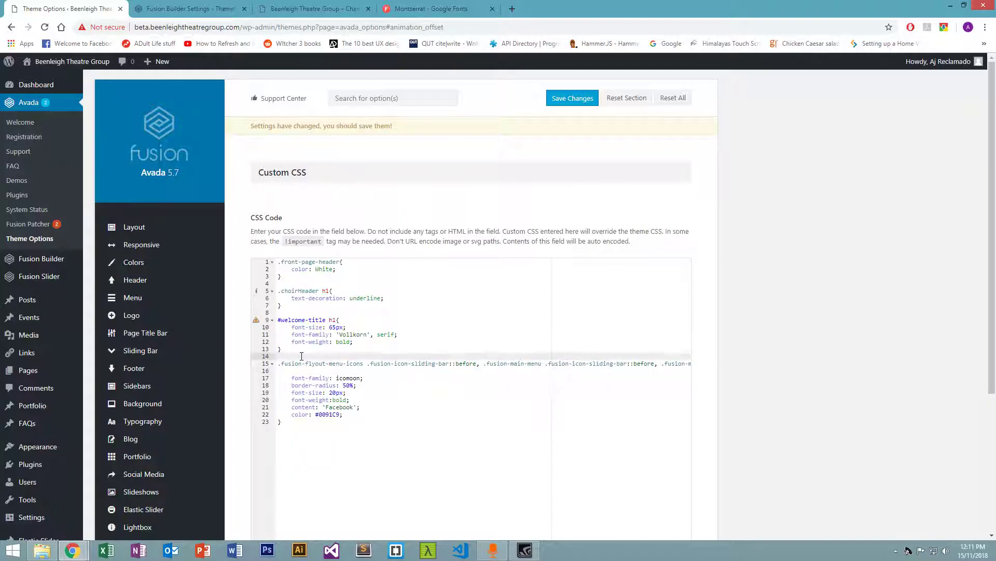
key(Return)
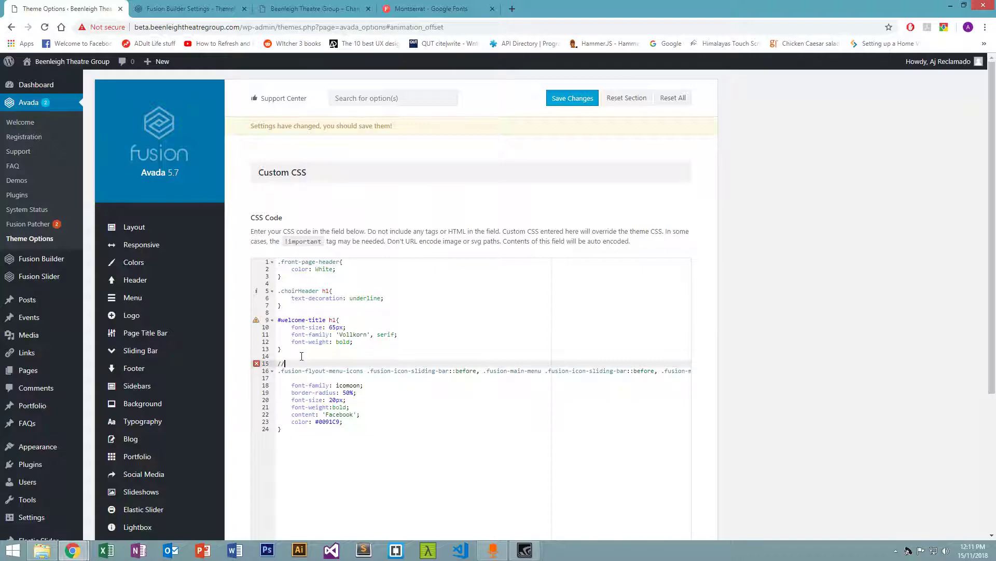
text(//Sidebar icon)
Step: Highlight the white color declaration in the .front-page-header rule and examine the custom CSS code
click(292, 311)
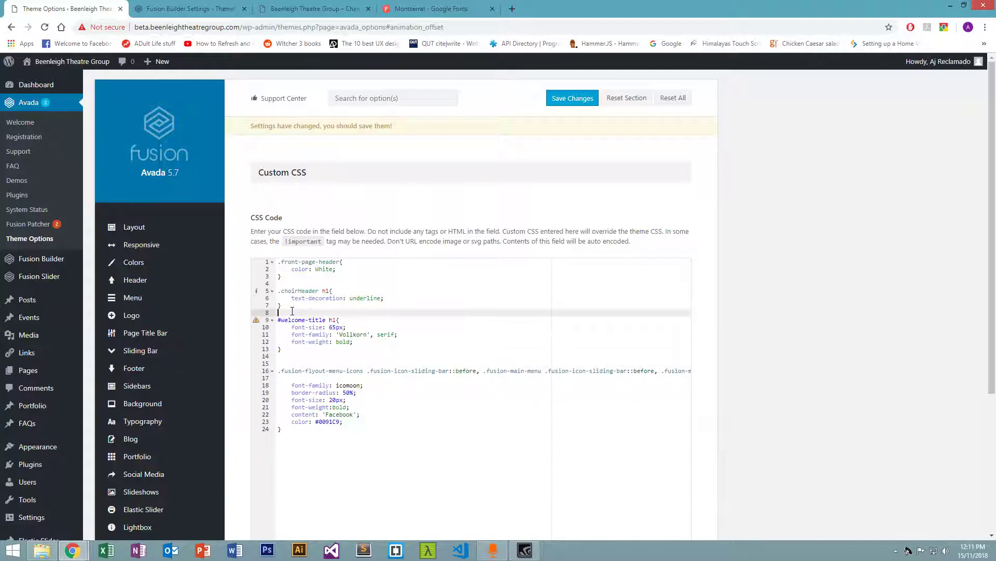
click(292, 284)
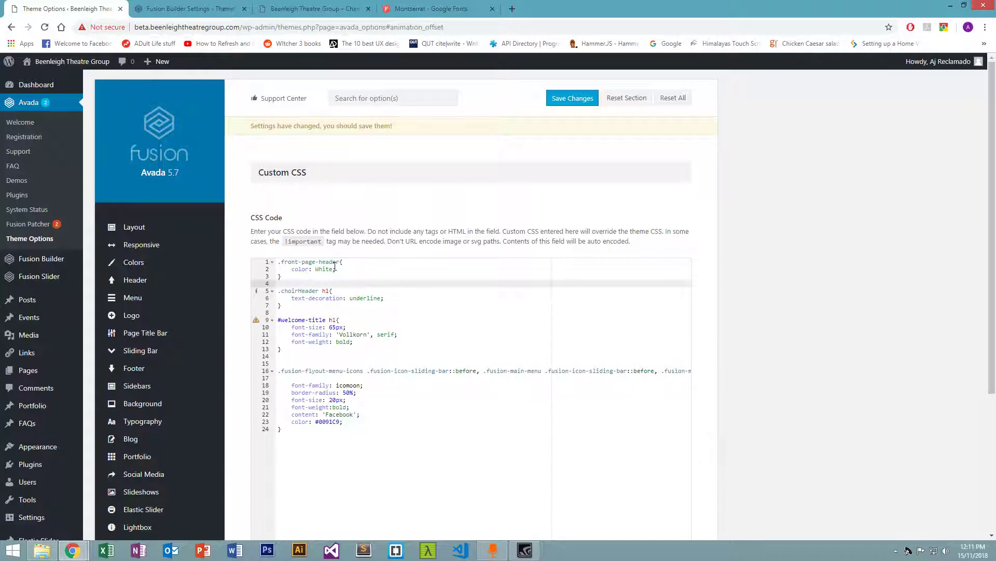
drag(336, 263, 373, 278)
scroll(151, 430, down, 4)
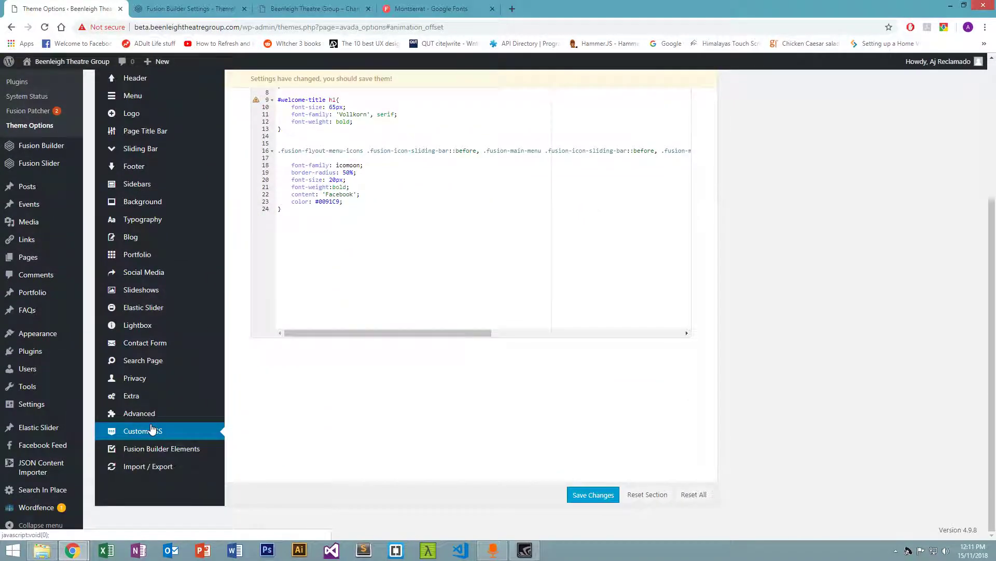
scroll(383, 354, up, 4)
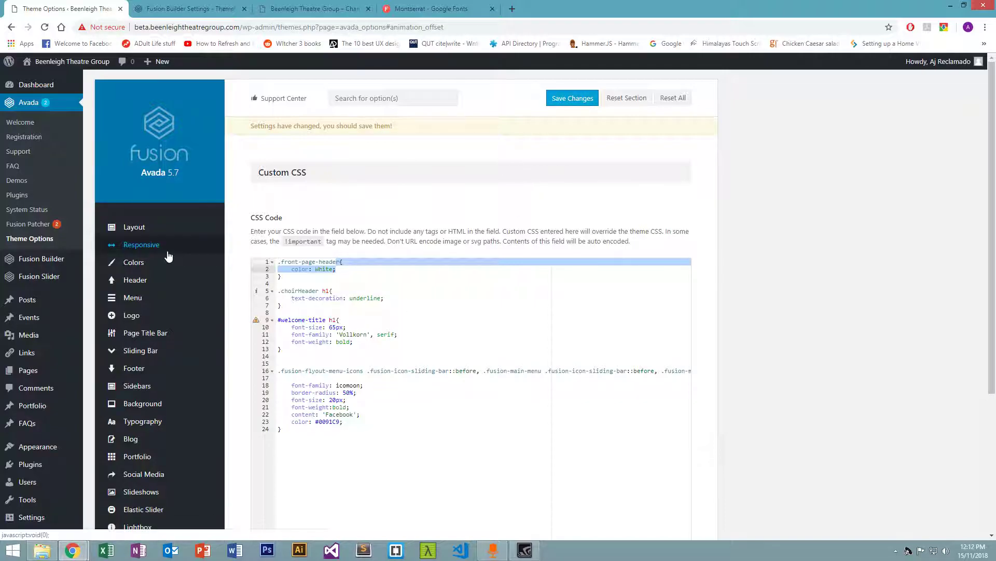
scroll(305, 315, down, 2)
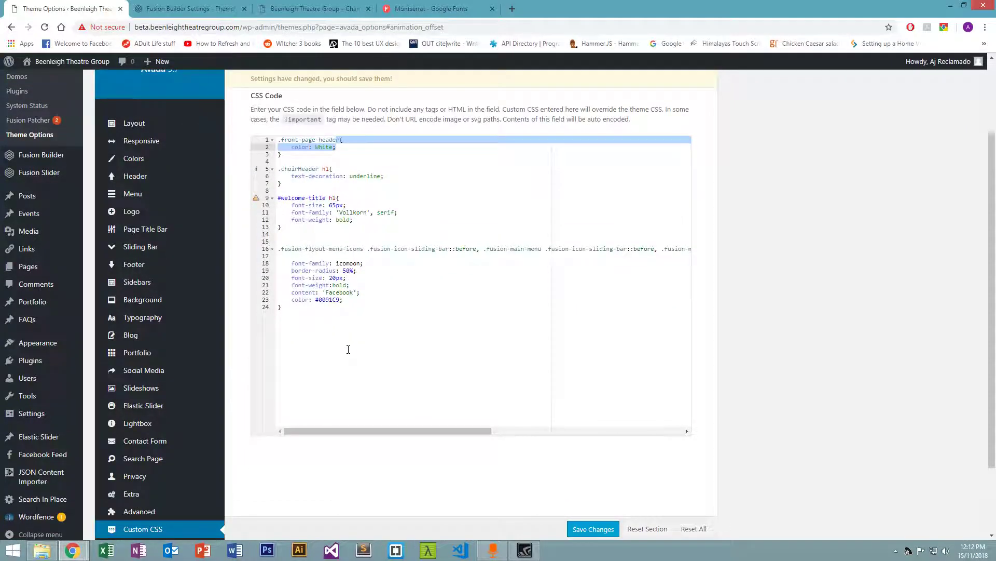